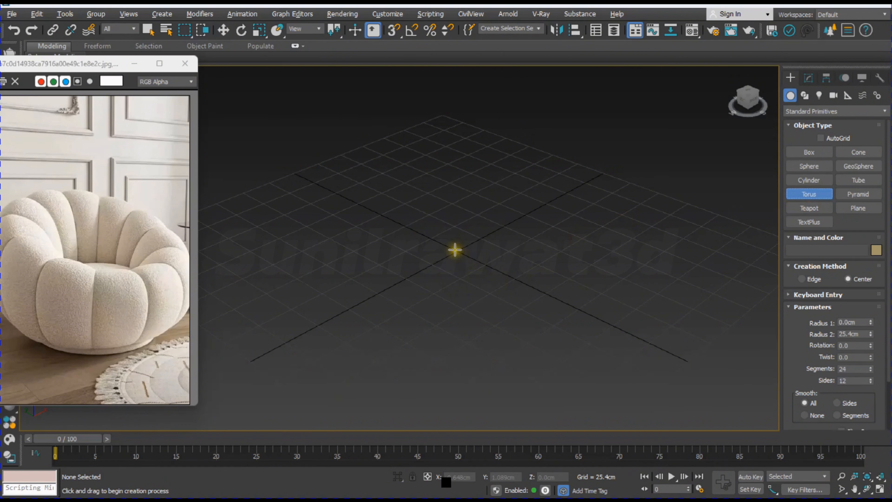
Step: Create a torus at the centre of the grid with about 41.6 cm Radius 1 and 14.2 cm Radius 2
left_click_drag(455, 249, 492, 289)
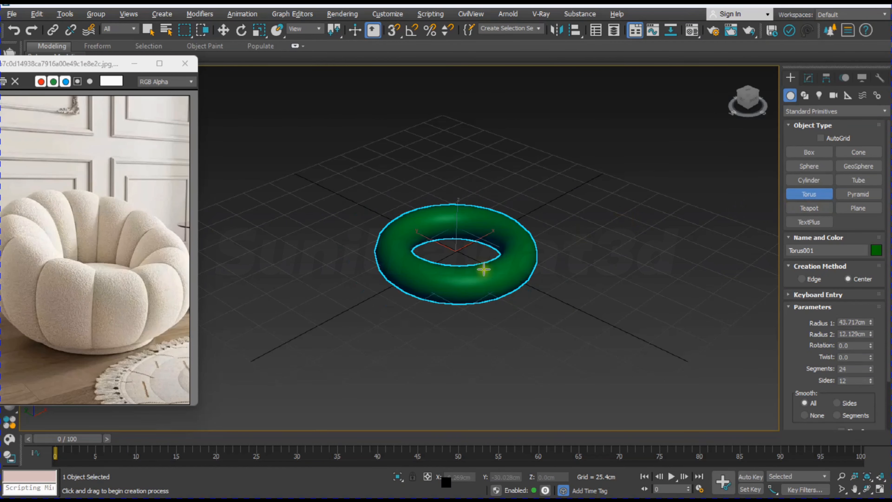
right_click(482, 266)
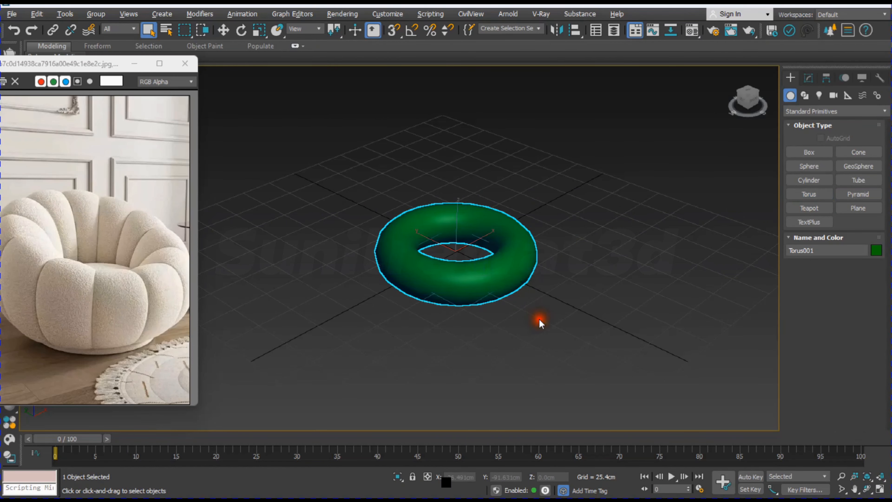
left_click(538, 319)
left_click(501, 225)
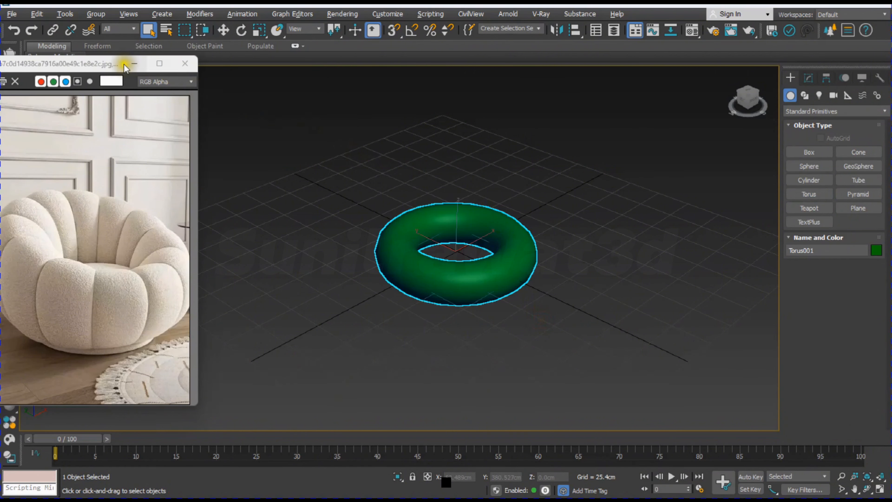
Step: Move the chair reference image clear of the viewport labels and show edged faces in the Perspective view
left_click_drag(124, 64, 130, 98)
left_click(135, 73)
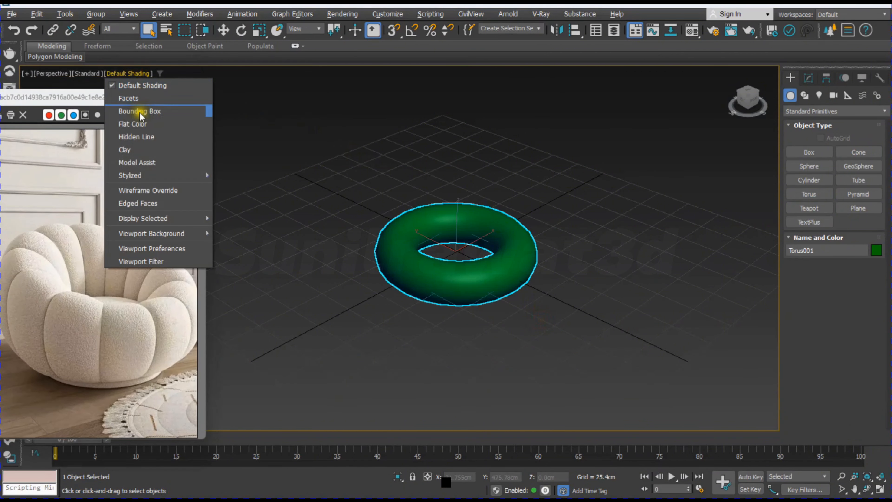
left_click(142, 203)
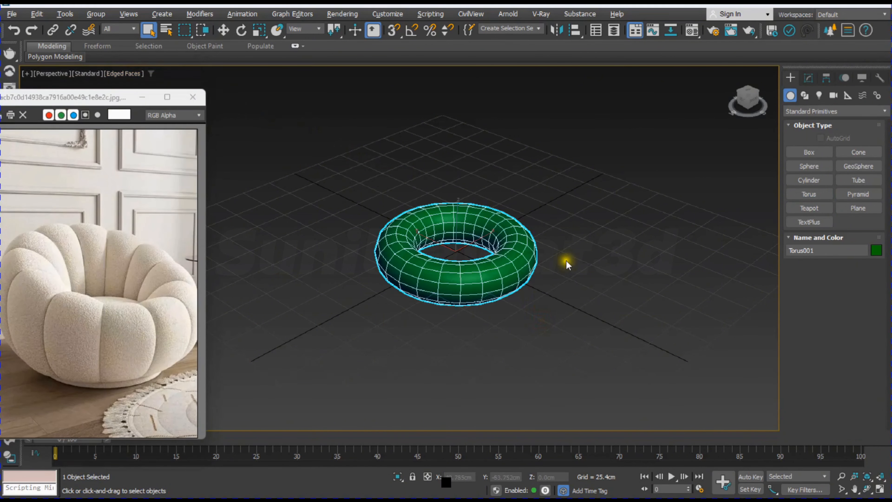
Step: Place the torus at the world origin by setting its X and Y positions to 0
left_click(809, 78)
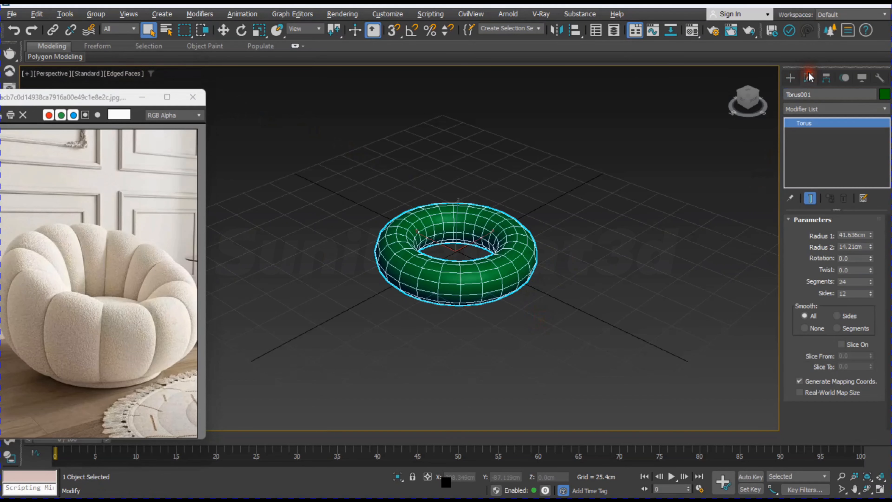
left_click(225, 30)
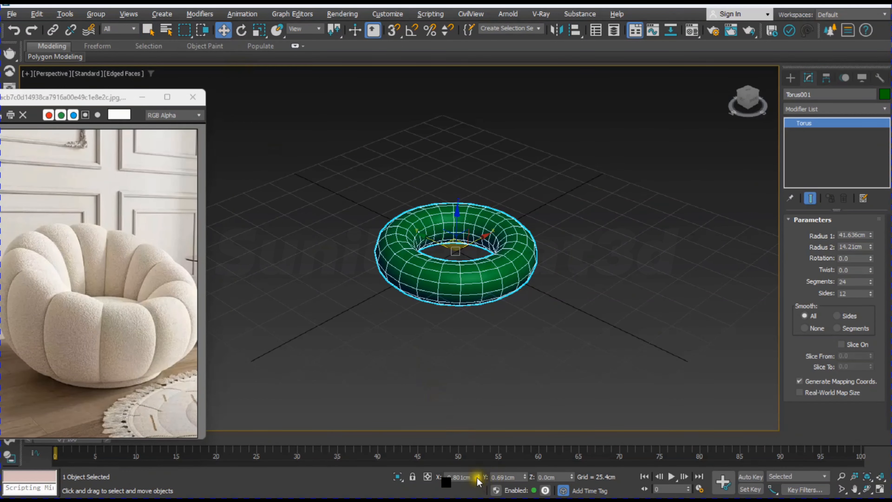
right_click(478, 479)
right_click(524, 478)
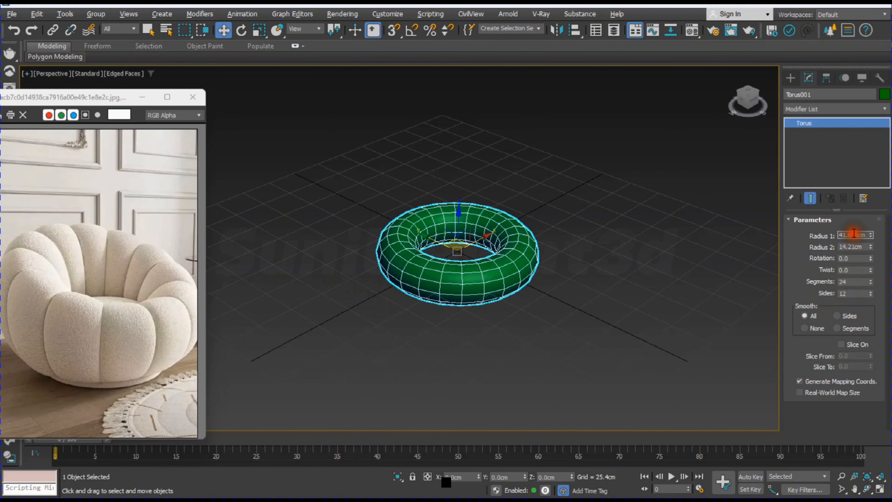
Step: Set the torus's Radius 1 to 50 cm and Radius 2 to 16 cm
type("50")
key("Return")
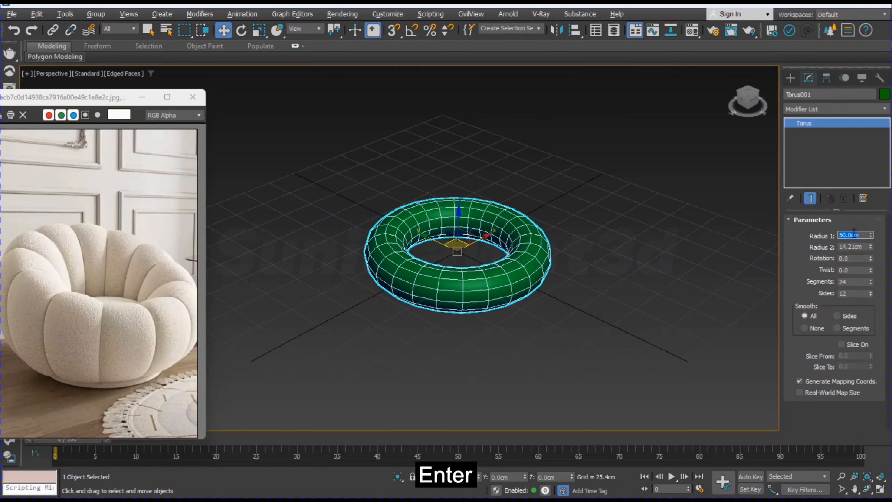
double_click(863, 246)
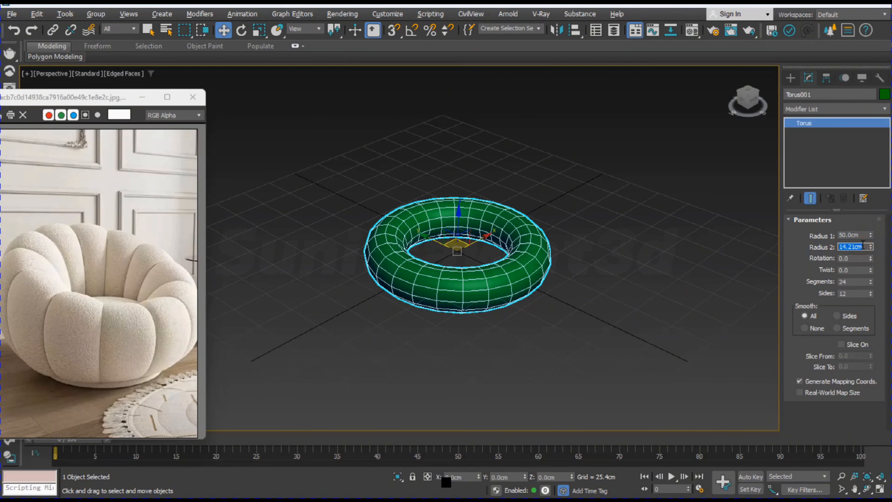
type("16")
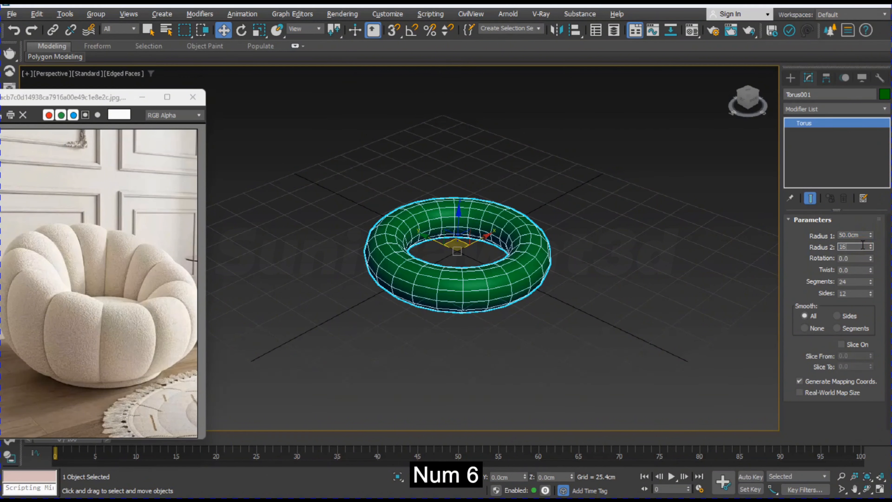
key("Return")
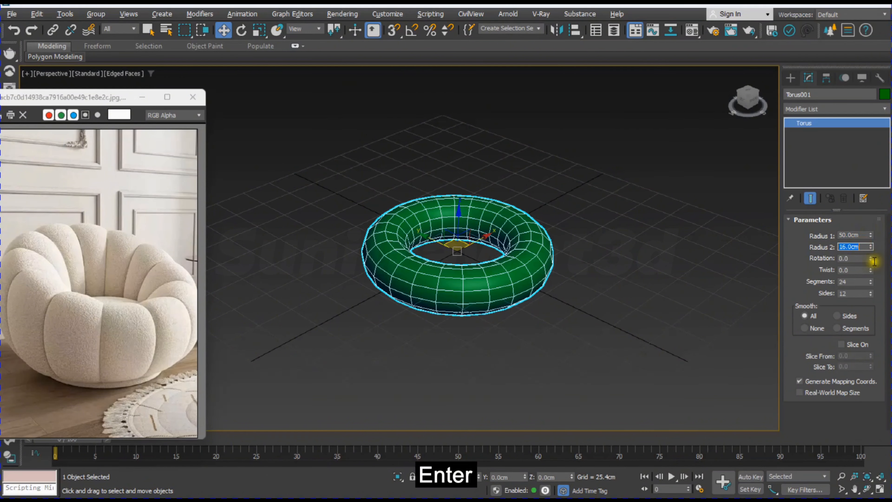
left_click(572, 328)
left_click(488, 285)
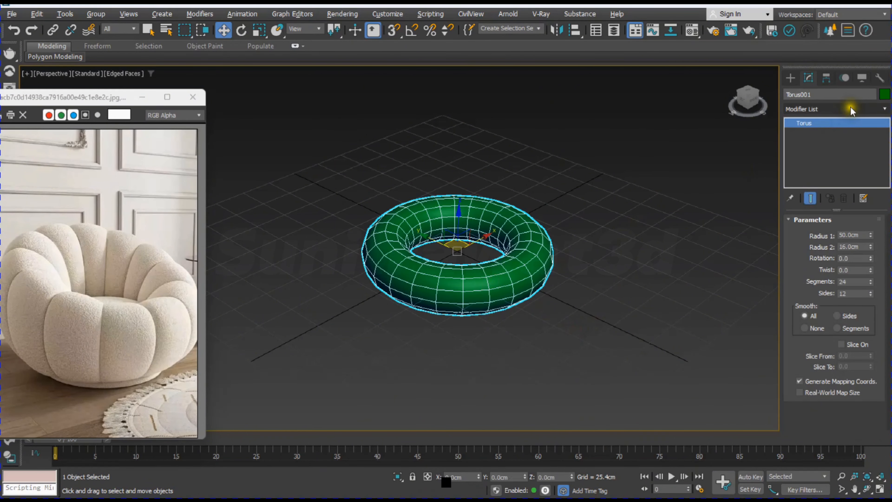
Step: Change the torus's object color to dark grey from the 3ds Max palette
left_click(885, 95)
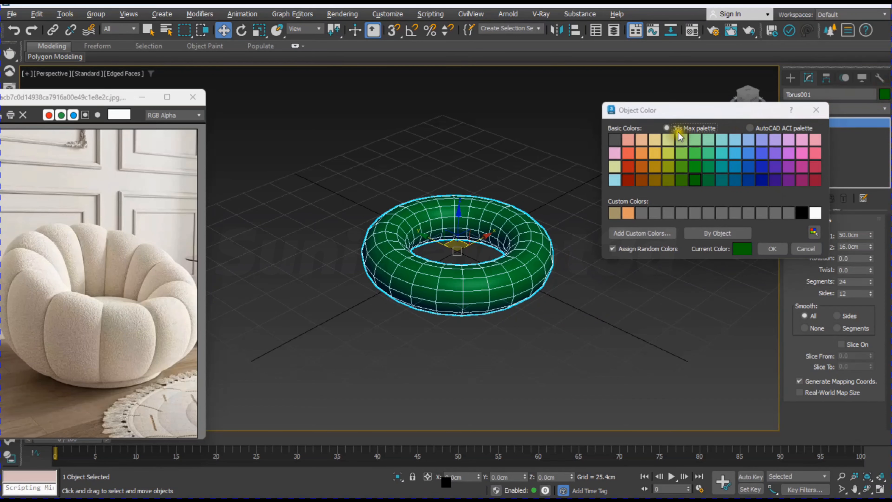
left_click(620, 140)
left_click(772, 249)
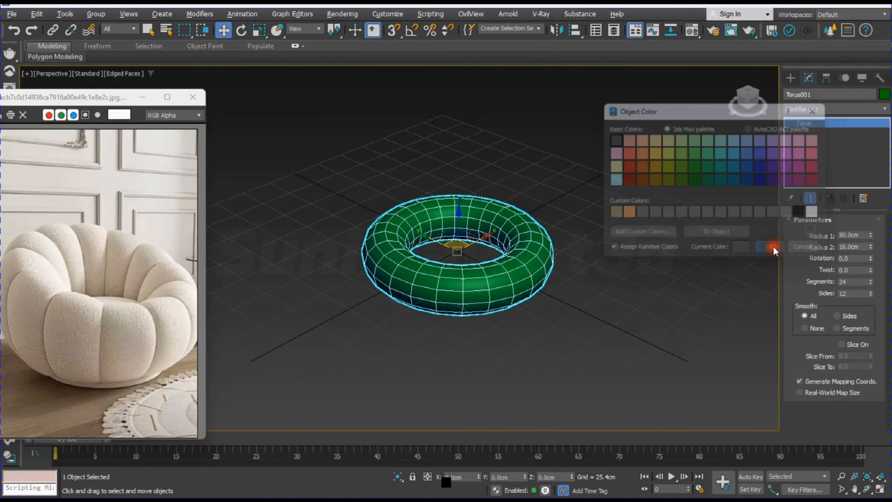
left_click(619, 344)
left_click(499, 291)
scroll(500, 291, "down", 3)
middle_click_drag(499, 291, 522, 341, "alt")
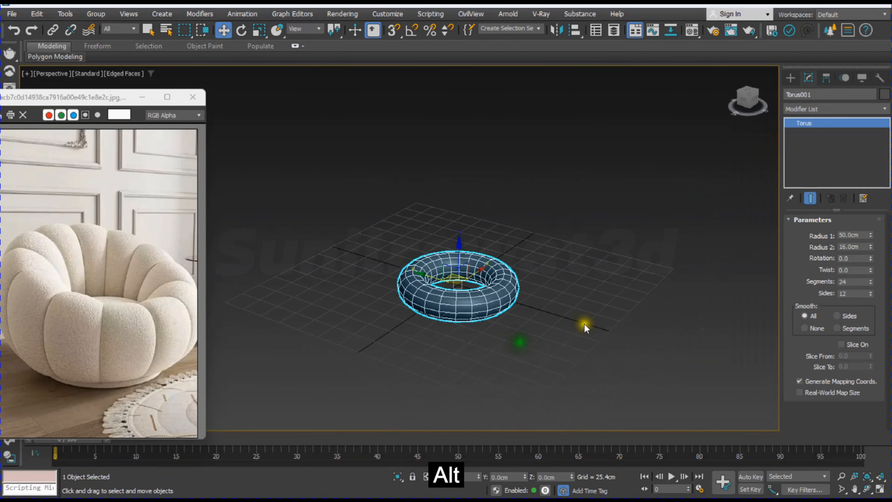
Step: Apply a Taper modifier to the torus
left_click(831, 109)
type("taper")
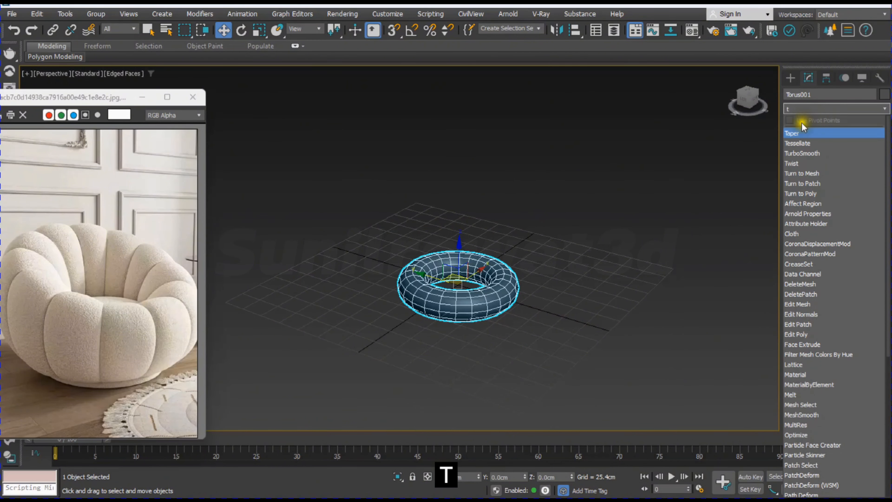
left_click(803, 133)
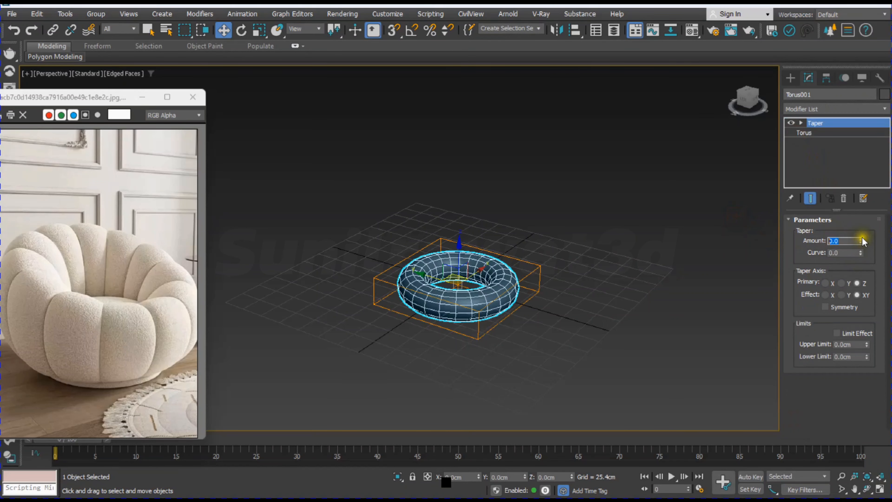
key("alt+w")
key("alt+w")
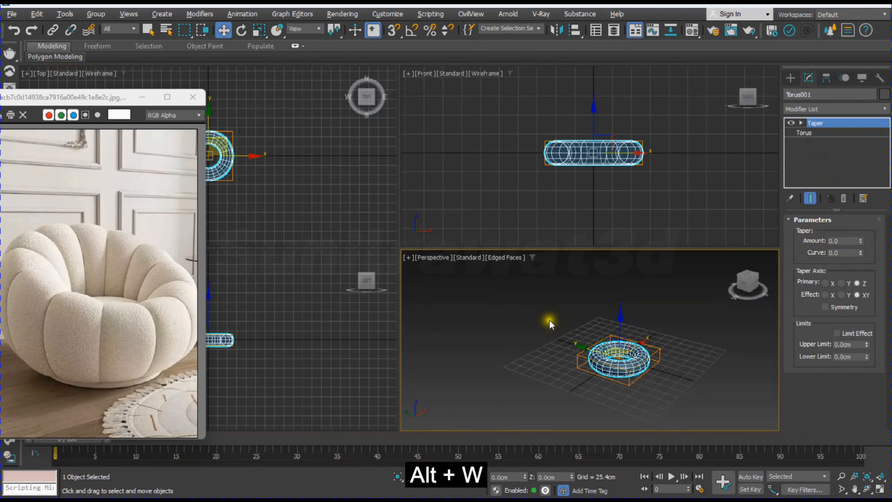
key("alt+w")
scroll(483, 322, "up", 3)
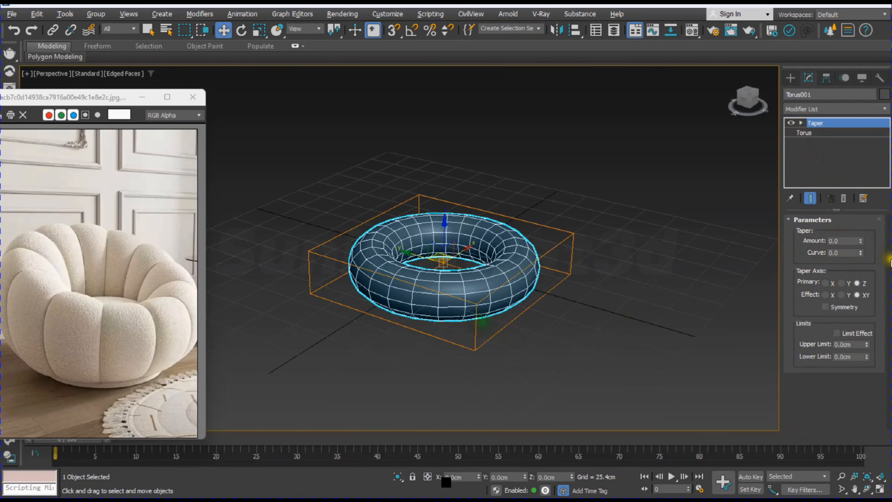
Step: Set the Taper amount to 0.1 while checking the torus's profile in the Front view
left_click_drag(861, 238, 857, 235)
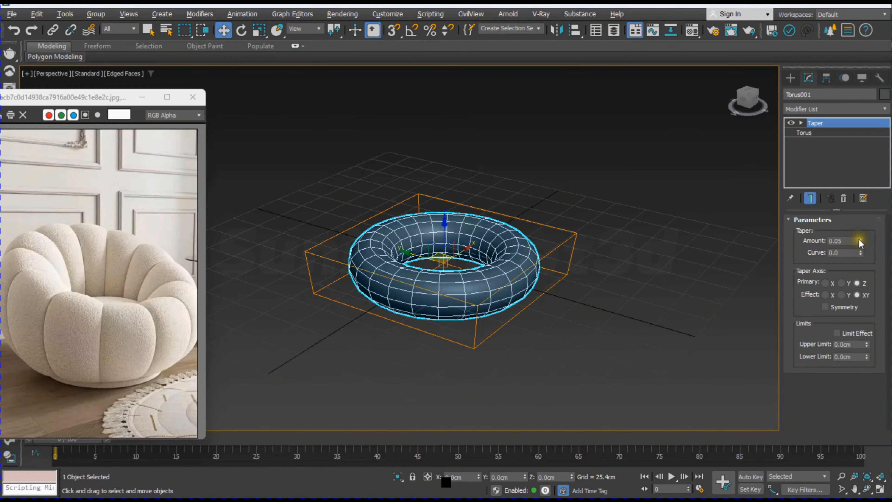
key("alt+w")
middle_click(626, 193)
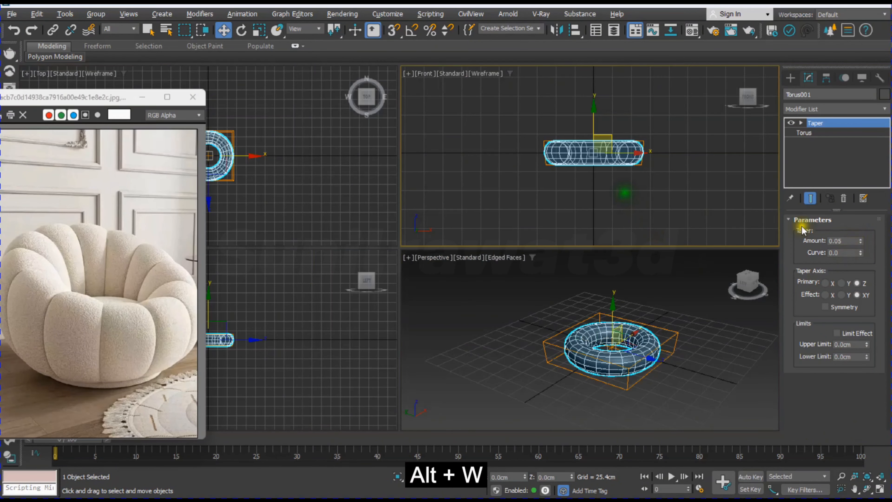
left_click_drag(861, 242, 860, 237)
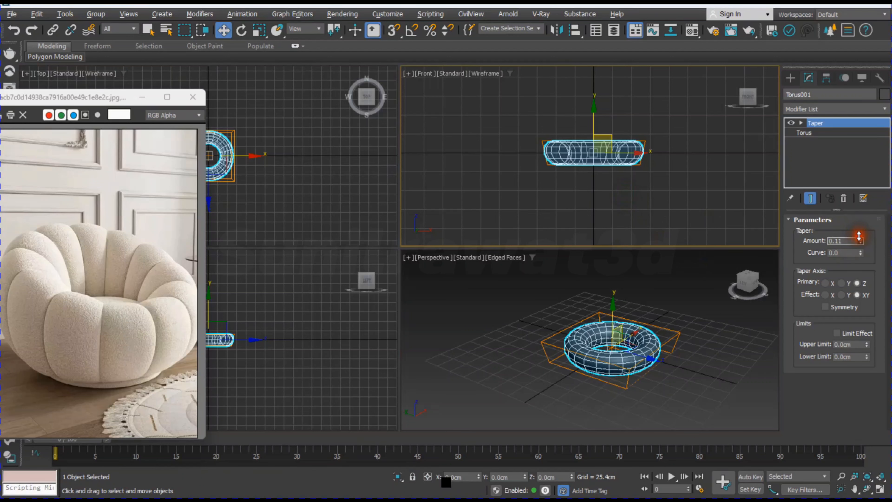
type("0")
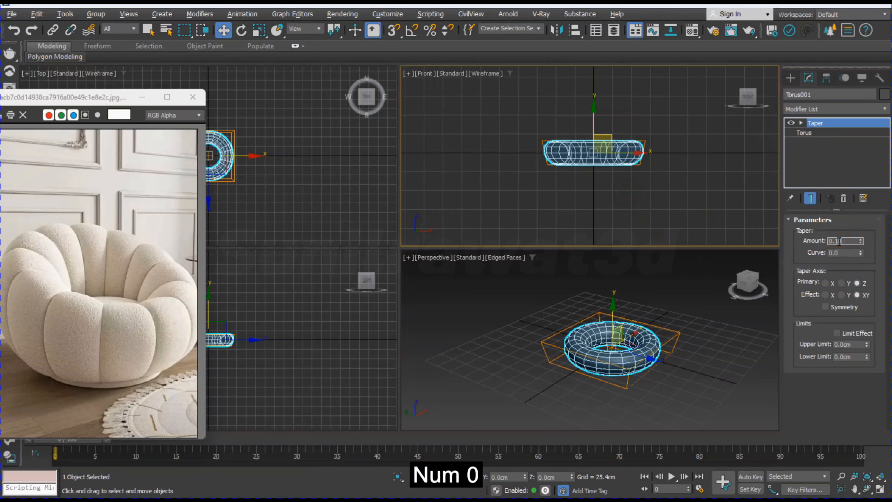
key("Return")
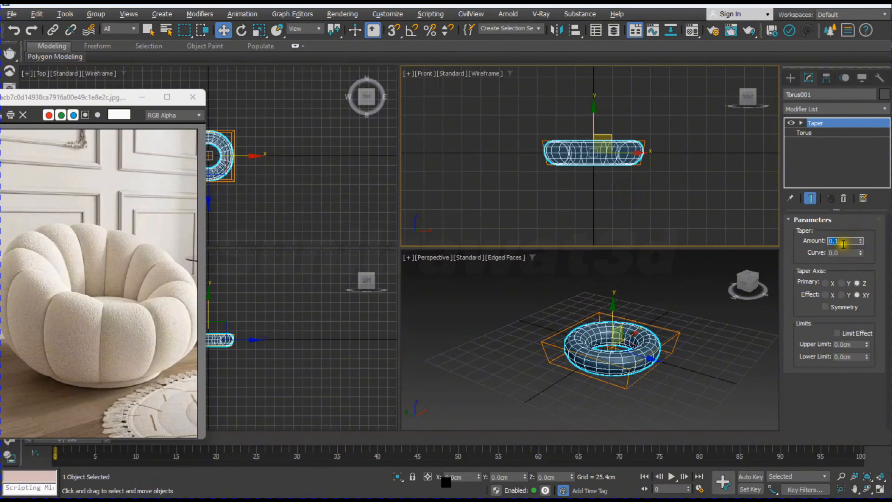
key("Return")
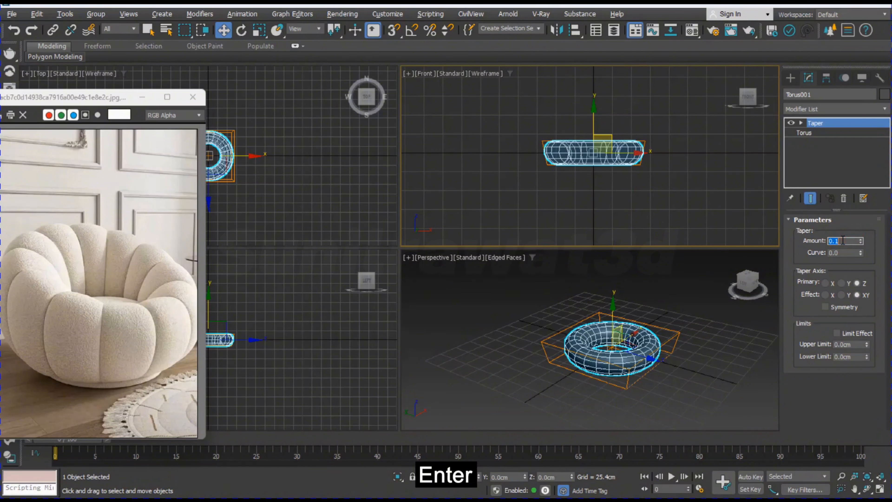
Step: Maximize the Perspective view and add an Edit Poly modifier above the Taper on the torus
left_click(686, 376)
left_click(642, 354)
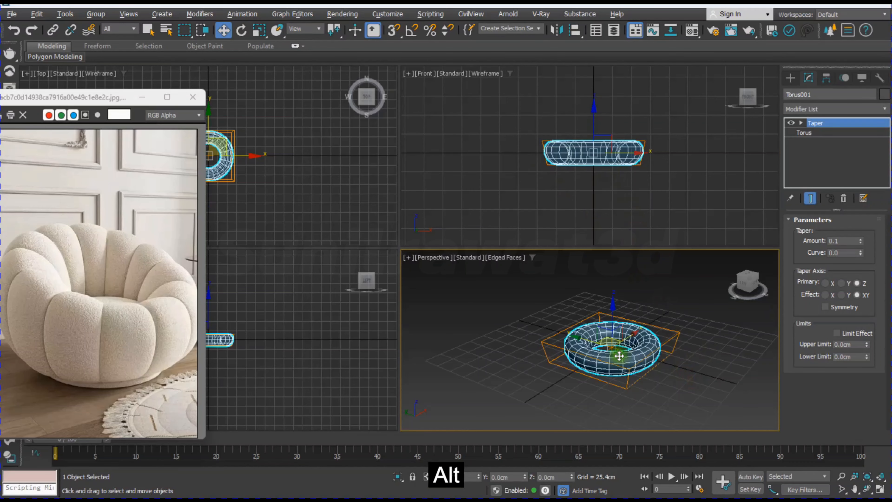
key("alt+w")
middle_click_drag(471, 303, 506, 299, "alt")
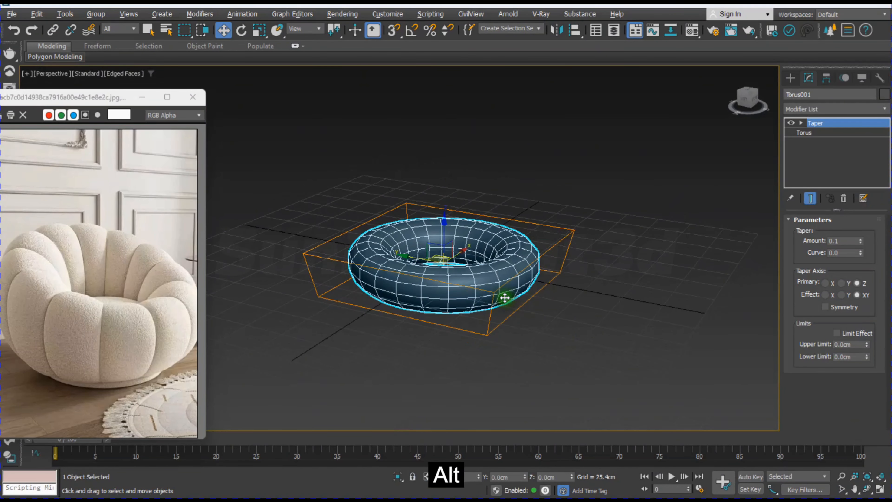
left_click(839, 109)
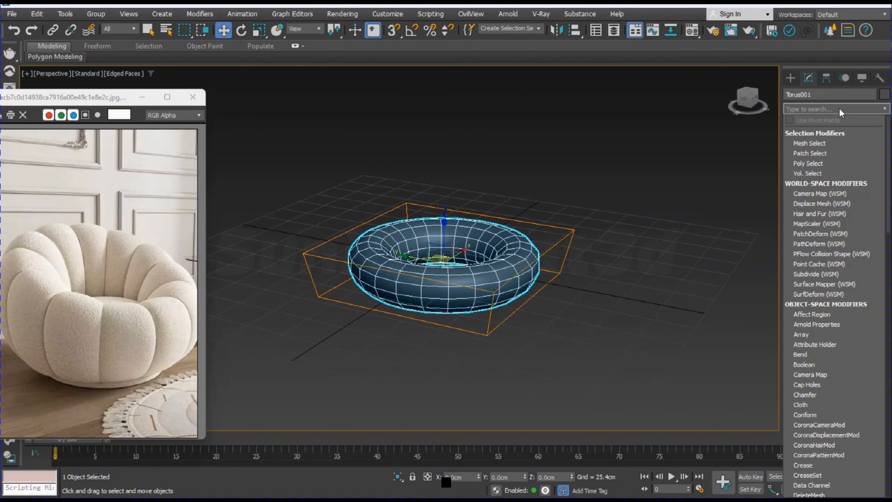
type("e")
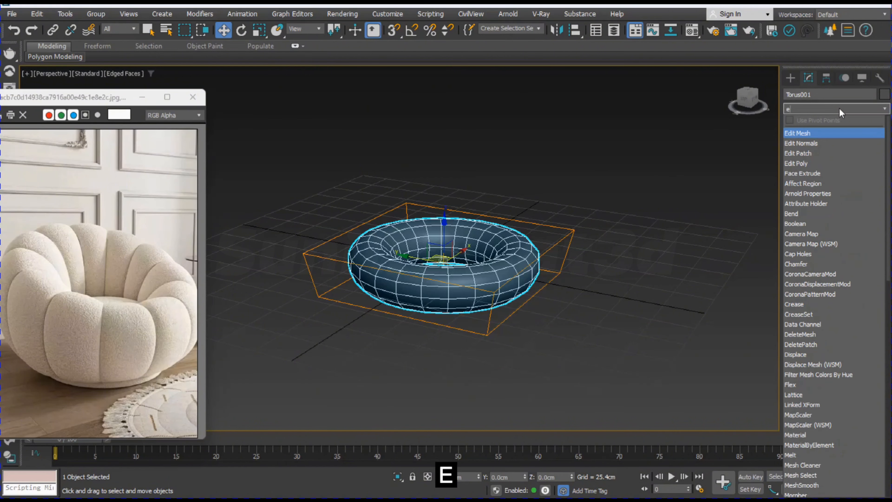
left_click(804, 164)
left_click(660, 313)
left_click(518, 283)
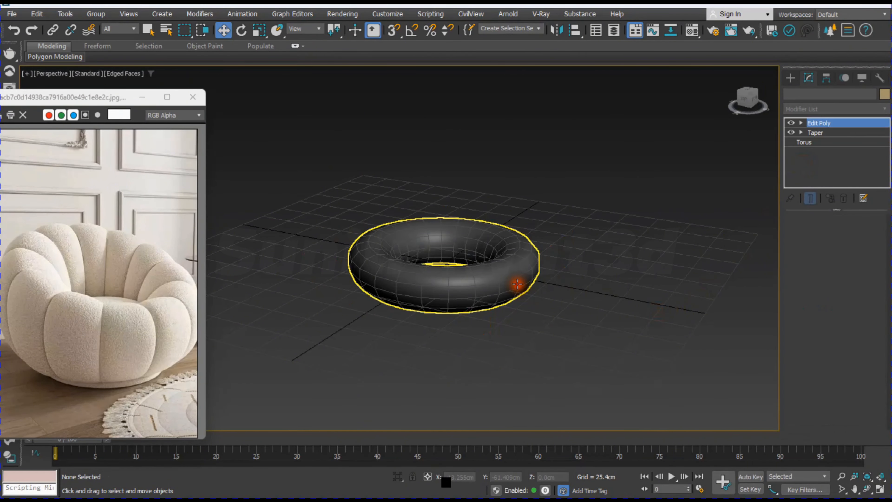
Step: Add an FFD(box) modifier above the Edit Poly on the torus and set its lattice to 2x2x2 points
left_click(843, 109)
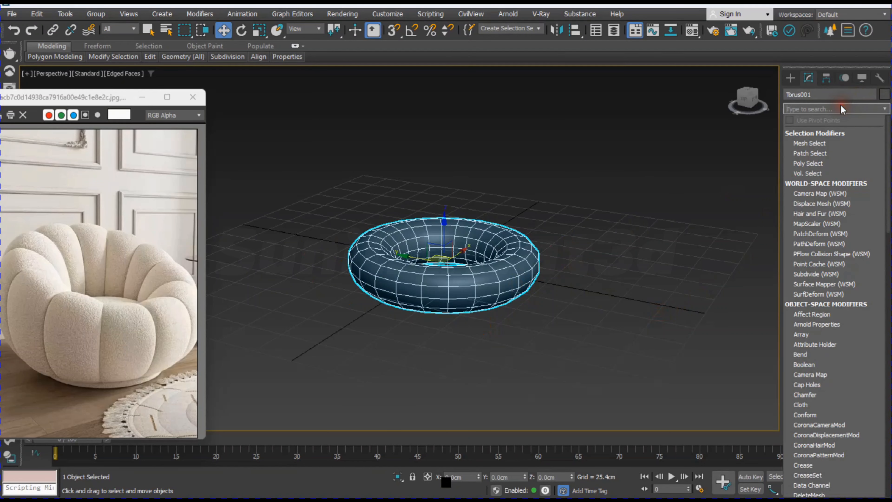
type("f")
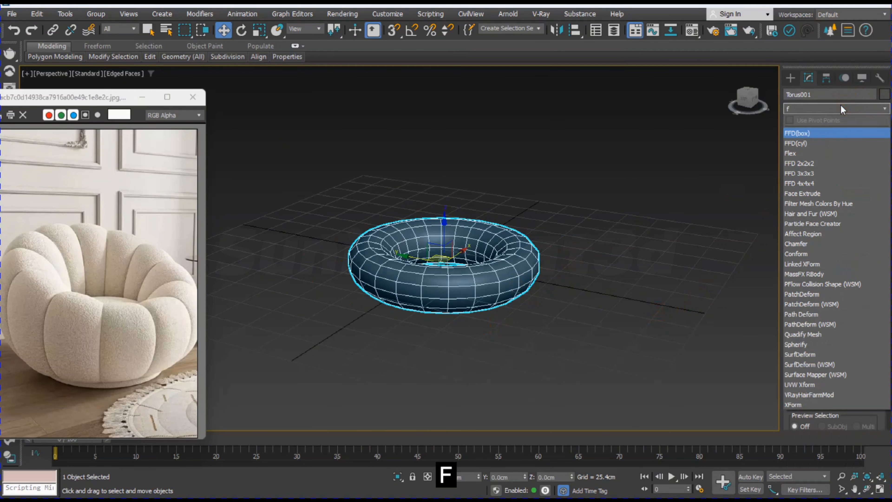
key("Return")
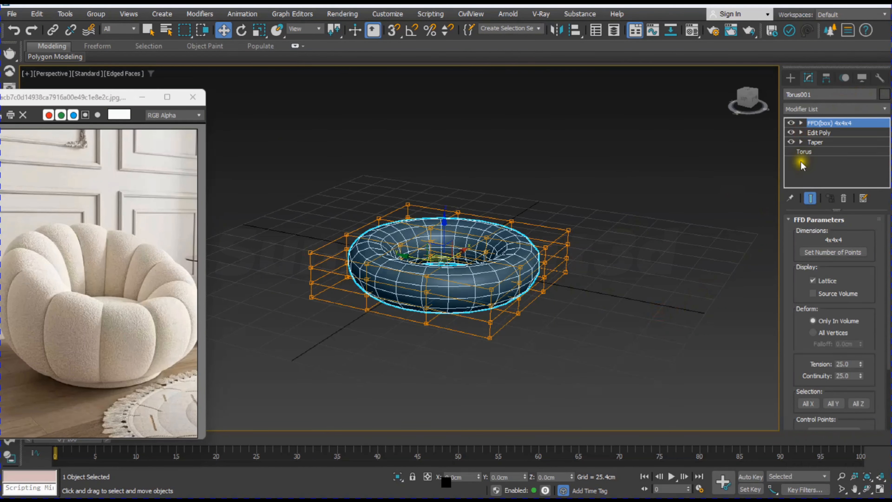
left_click(837, 252)
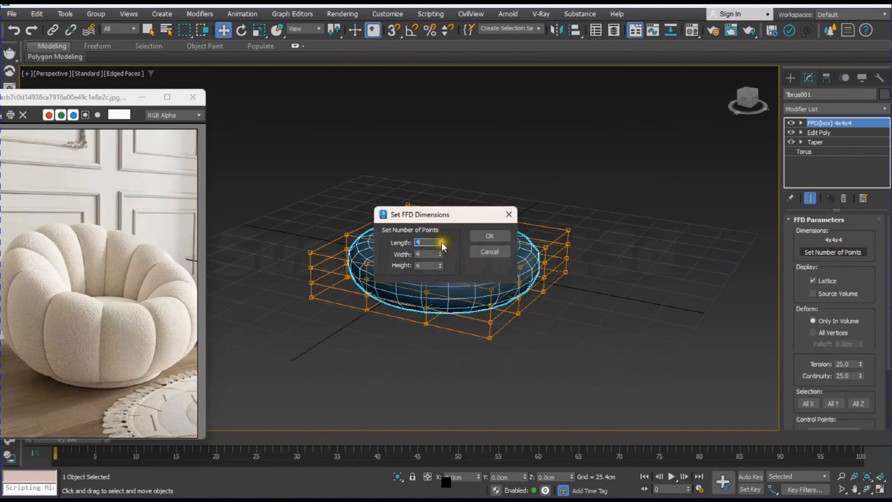
left_click_drag(440, 243, 455, 306)
left_click_drag(440, 258, 472, 409)
left_click(489, 236)
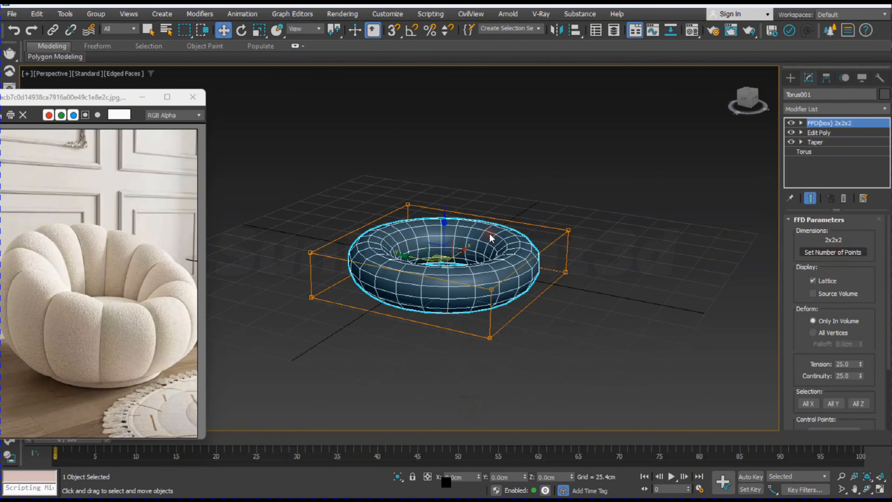
Step: Select the two upper control points along the back edge of the FFD lattice
left_click(801, 123)
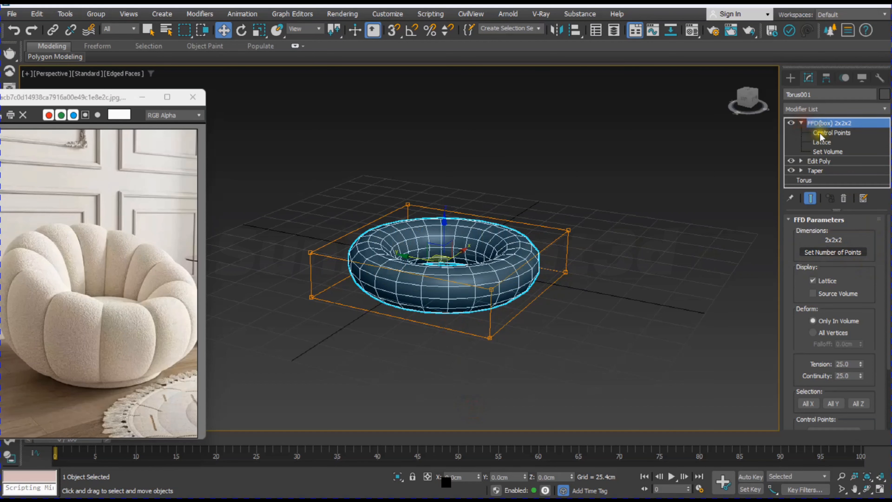
left_click(832, 133)
left_click(406, 202)
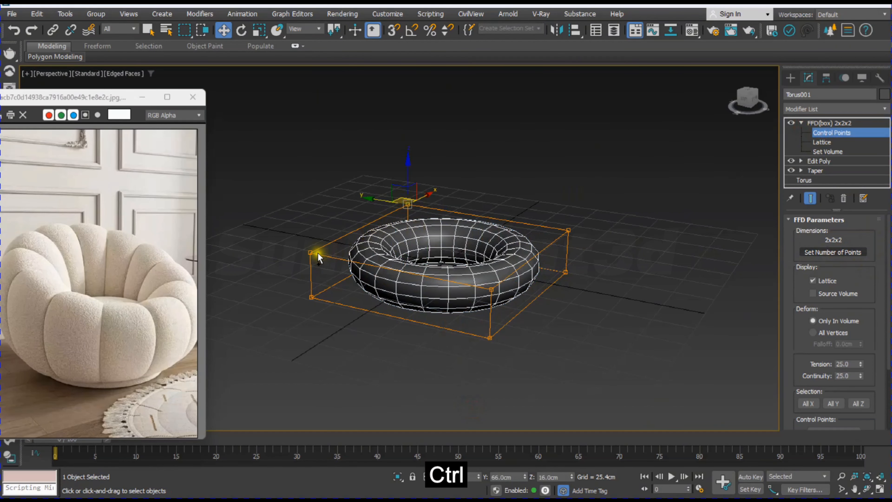
left_click(311, 252, "ctrl")
key("alt+w")
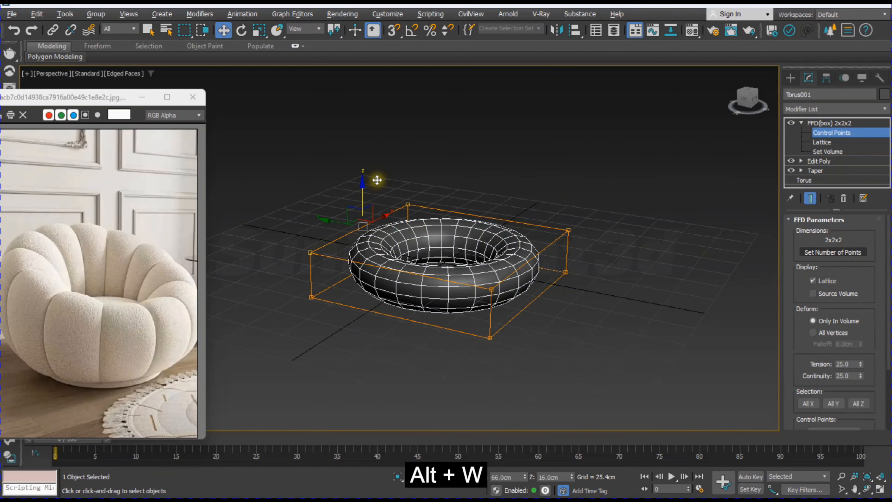
left_click_drag(594, 102, 590, 96)
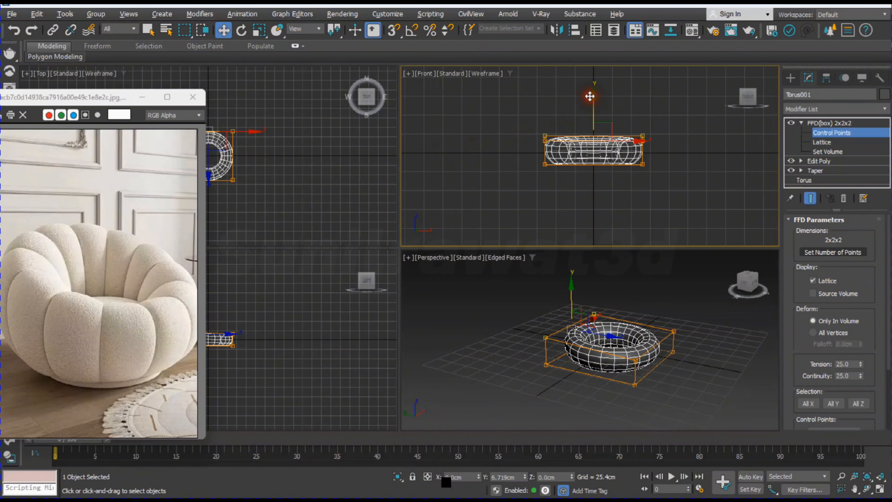
right_click(634, 406)
key("ctrl+z")
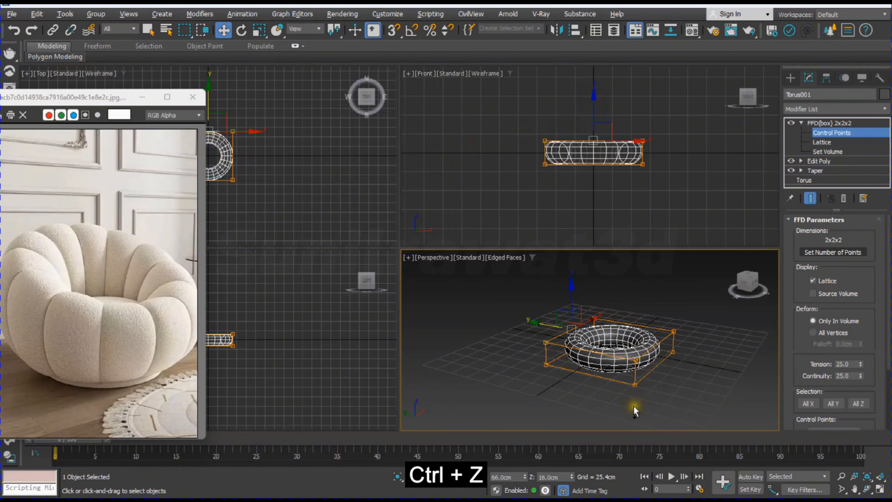
key("alt+w")
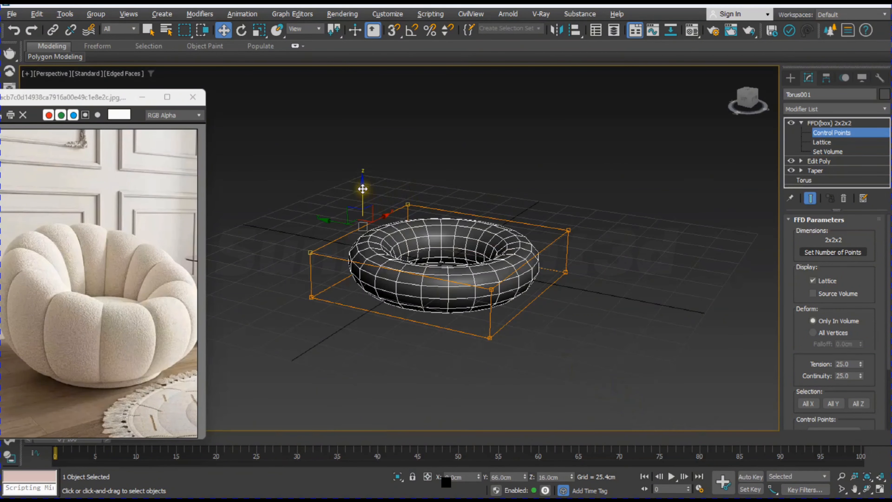
Step: Raise the two upper back lattice points to about Z 76.5 cm and the two upper front points by about 7.8 cm
left_click_drag(363, 188, 363, 105)
middle_click_drag(532, 288, 497, 272, "alt")
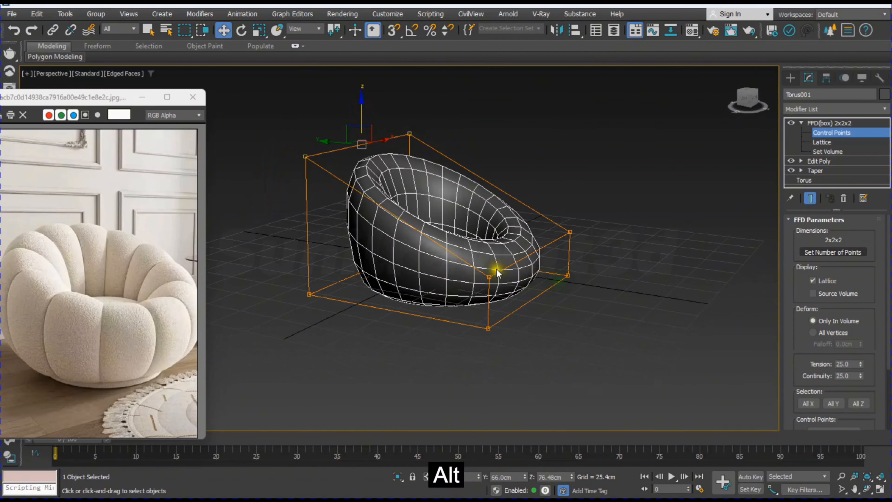
left_click(487, 275)
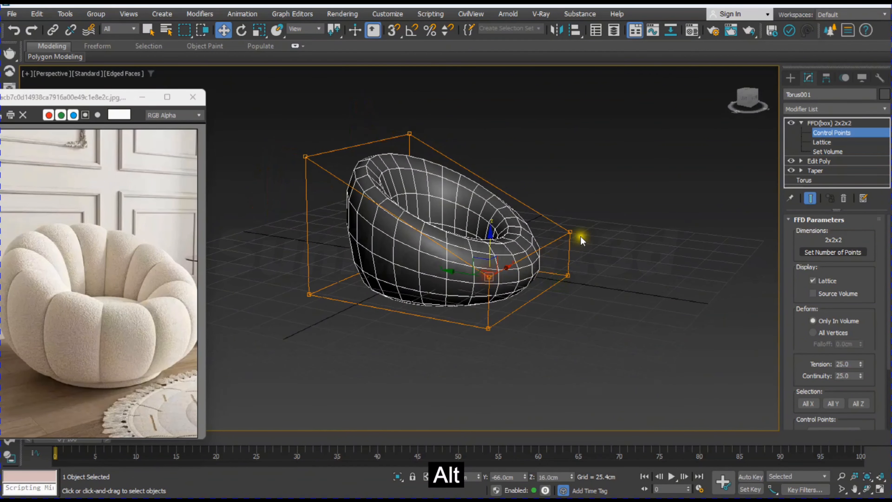
left_click(569, 231, "ctrl")
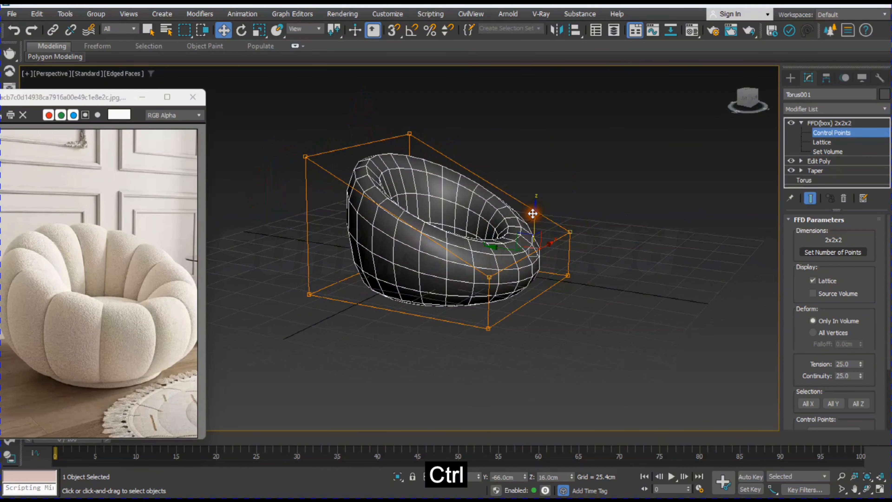
left_click_drag(533, 213, 536, 202, "ctrl")
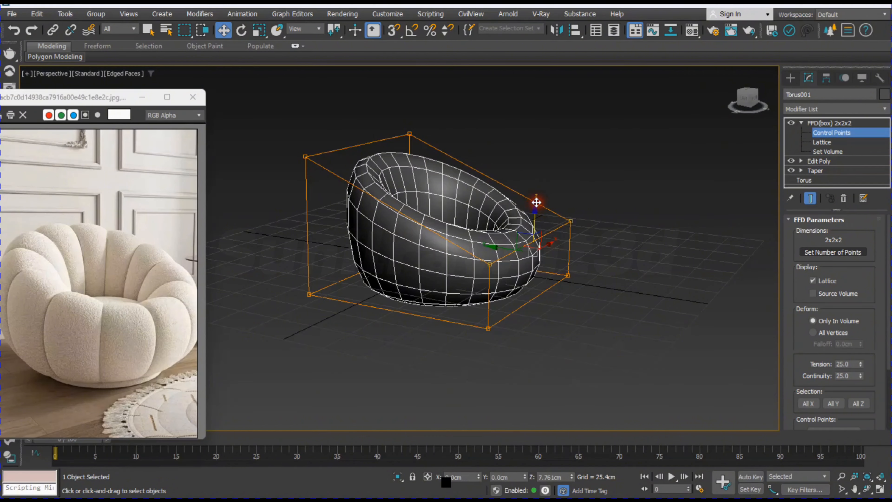
middle_click_drag(612, 276, 564, 313, "alt")
Step: Hide the viewport grid and add a second Edit Poly modifier on top of the FFD on the torus
key("g")
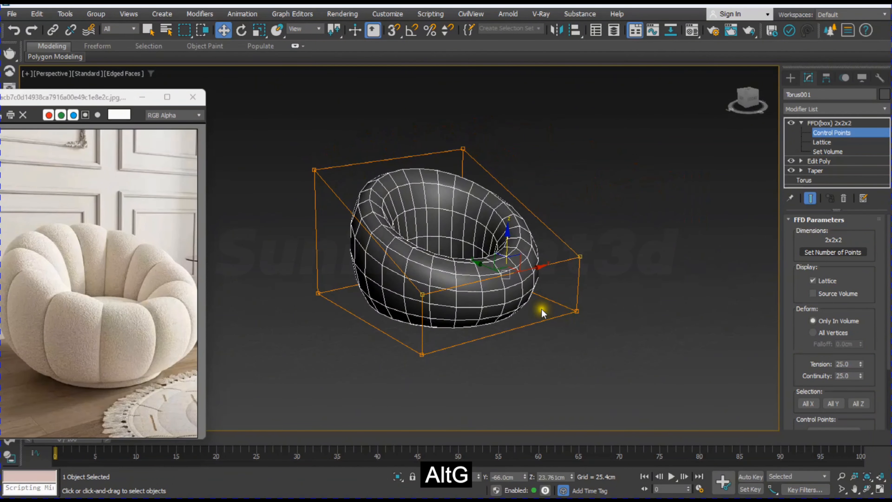
left_click(826, 110)
type("e")
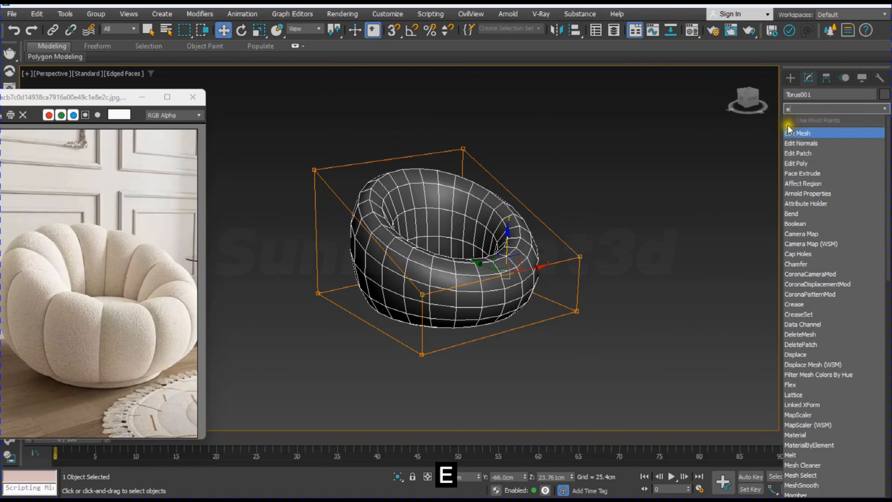
left_click(806, 163)
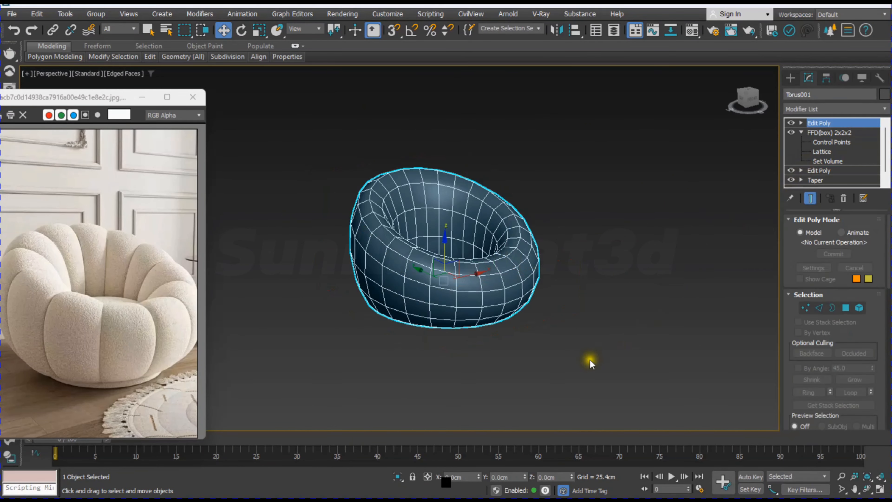
left_click(578, 361)
Step: Clone the torus along X as a single Reference object named "main reference"
mouse_move(475, 302)
middle_mouse_down("alt")
mouse_move(519, 229)
mouse_move(488, 221)
mouse_move(492, 292)
mouse_move(462, 313)
middle_mouse_up("alt")
left_click(478, 315)
key("ctrl+z")
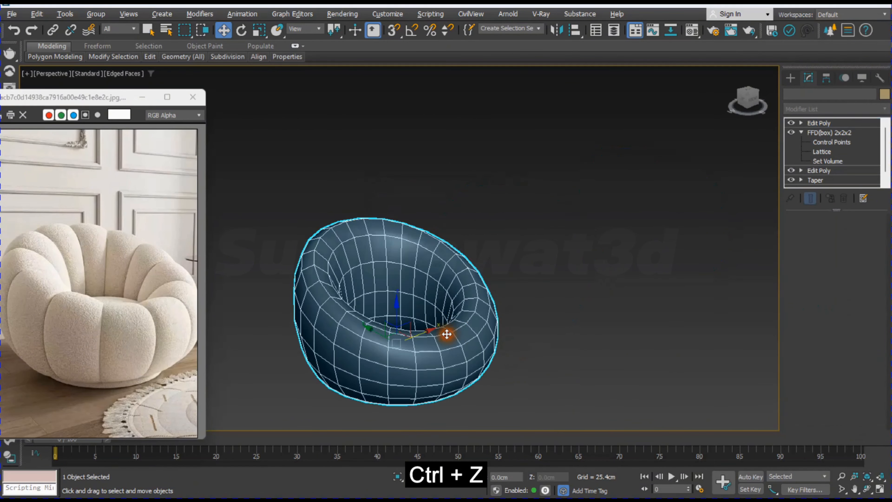
left_click_drag(427, 329, 563, 260, "shift")
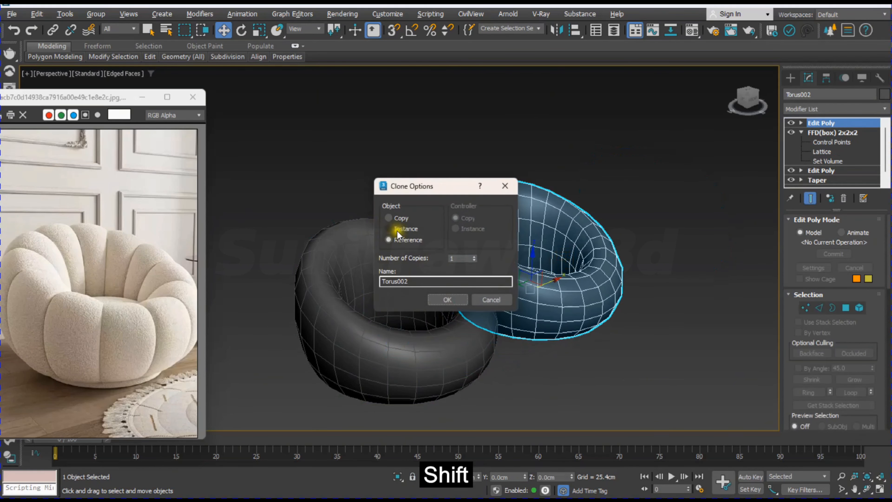
double_click(409, 281)
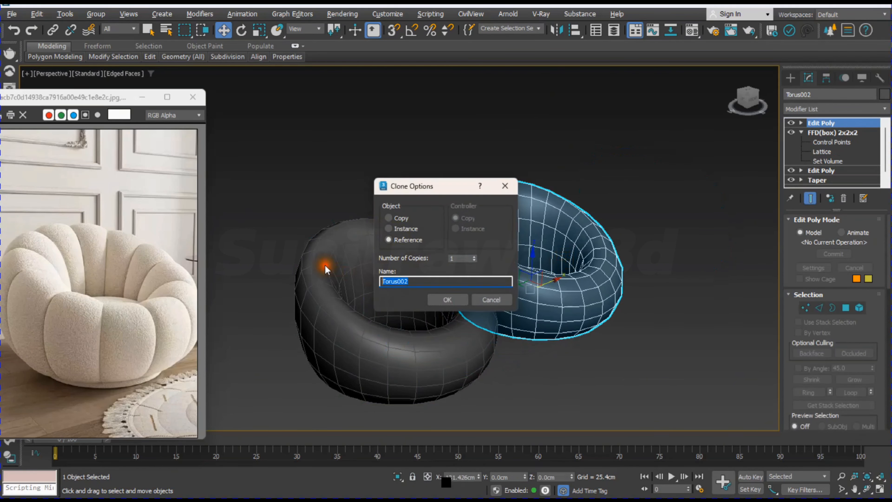
type("main ")
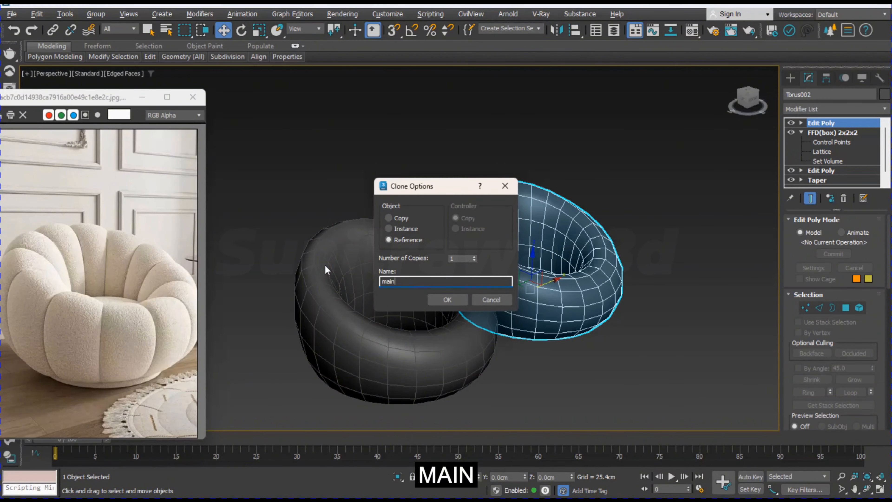
type("refere")
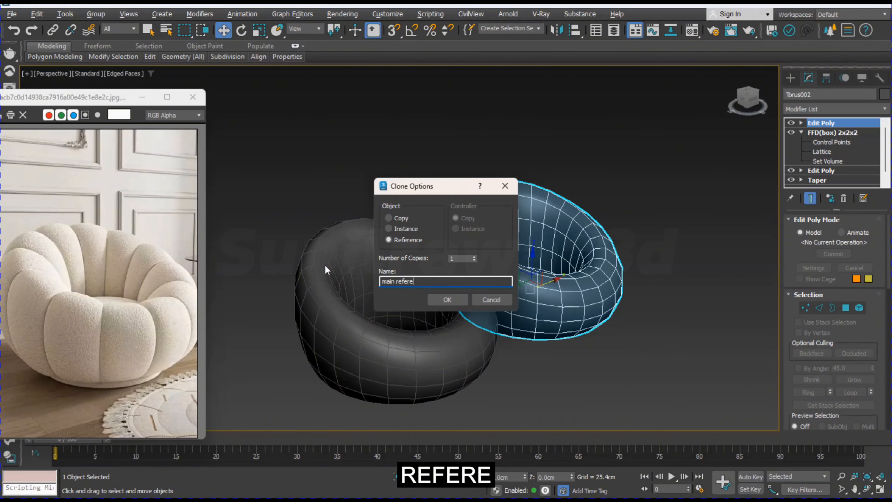
type("nce")
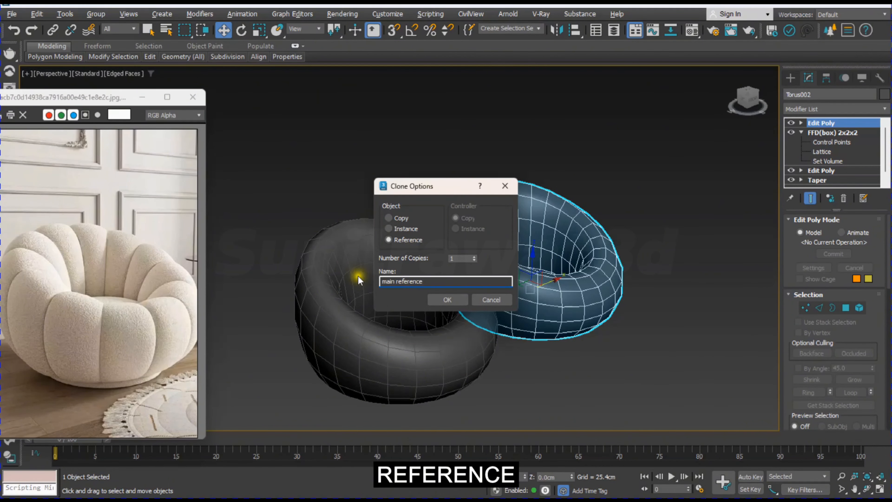
left_click(461, 301)
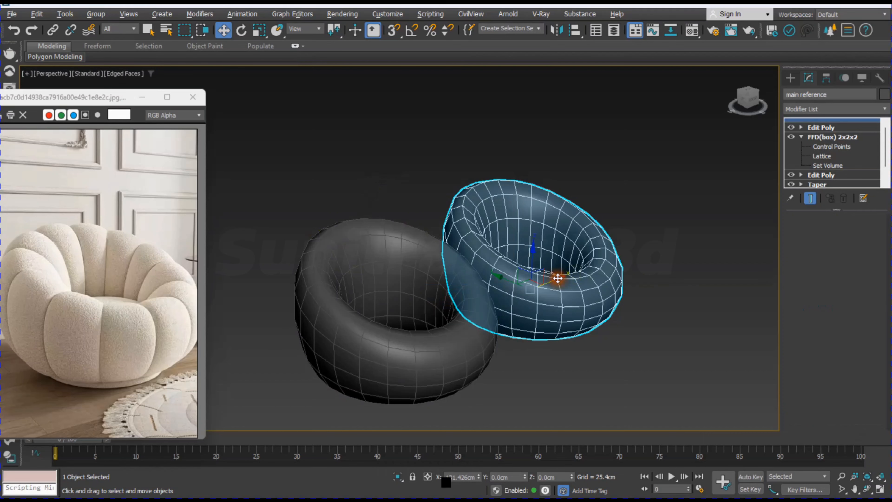
Step: Clone the original torus along X as an independent Copy named "inner part", placed beyond the reference object
left_click(420, 367)
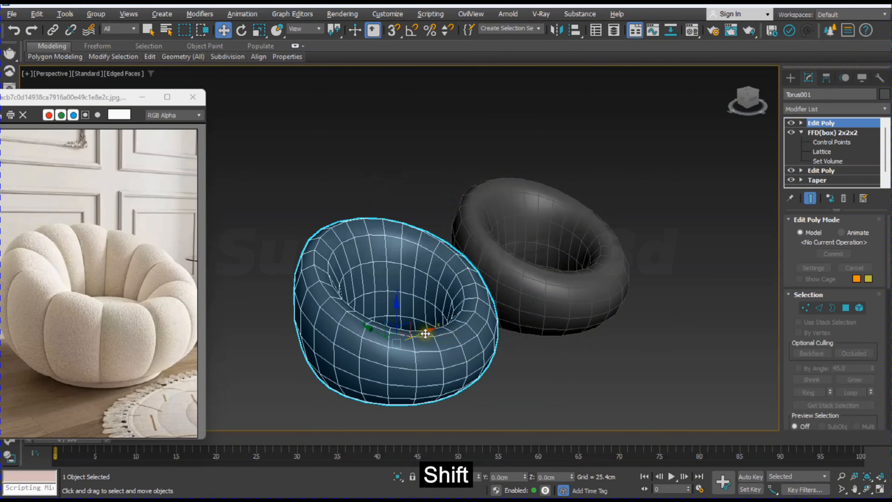
left_click_drag(430, 331, 700, 232, "shift")
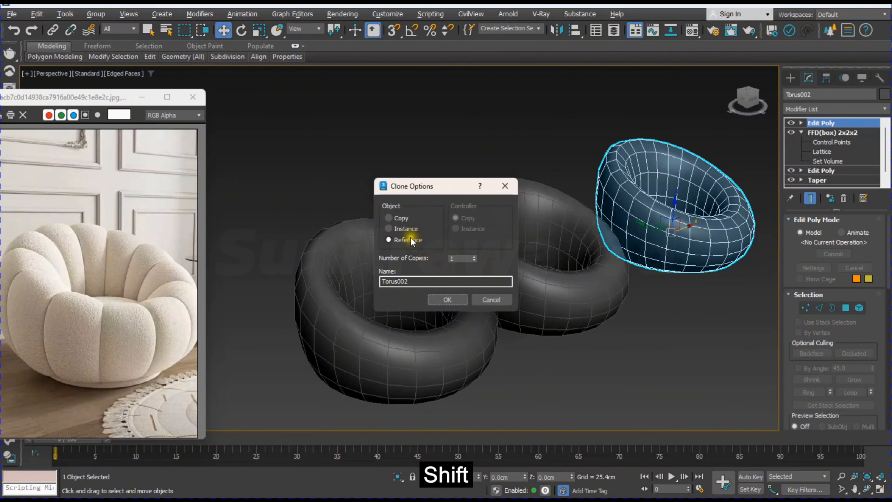
left_click(388, 218)
left_click_drag(418, 281, 313, 295)
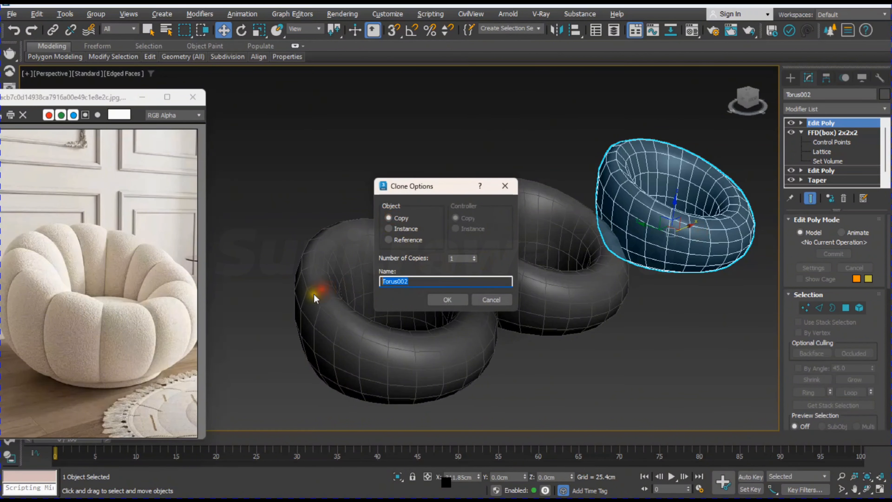
type("inner part")
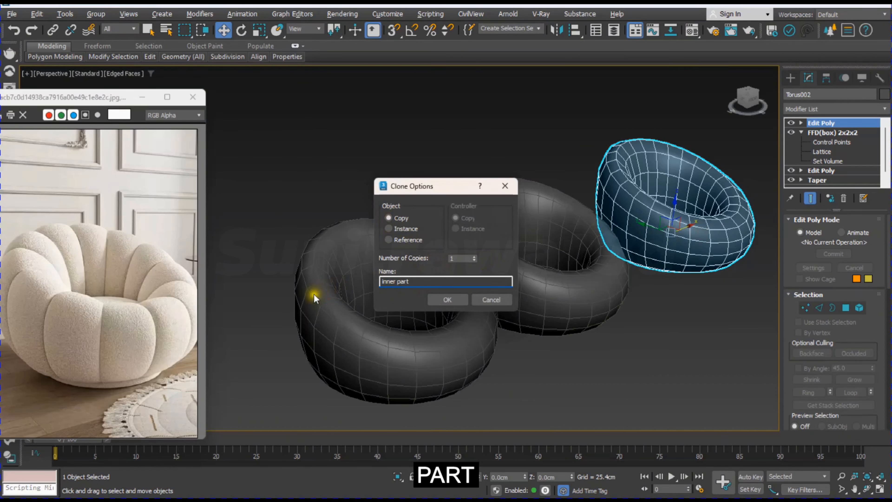
left_click(444, 299)
left_click(585, 353)
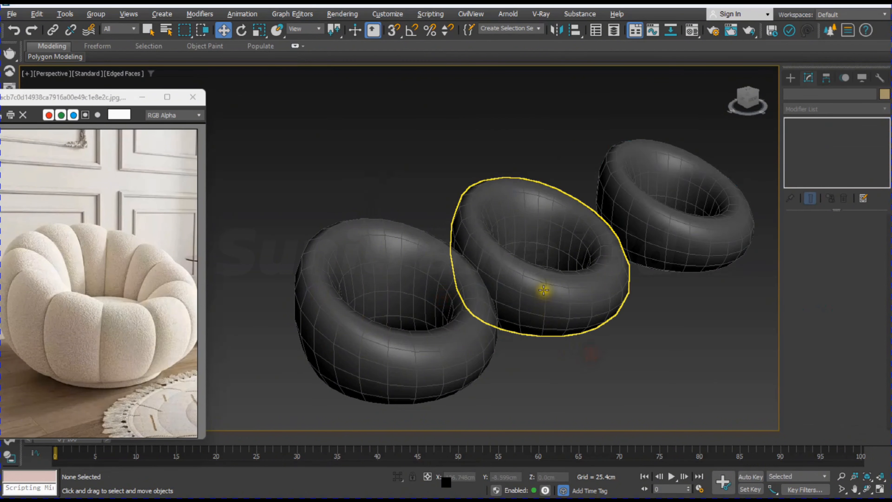
Step: Apply an OpenSubdiv modifier to the main reference torus and reselect the original torus
left_click(551, 296)
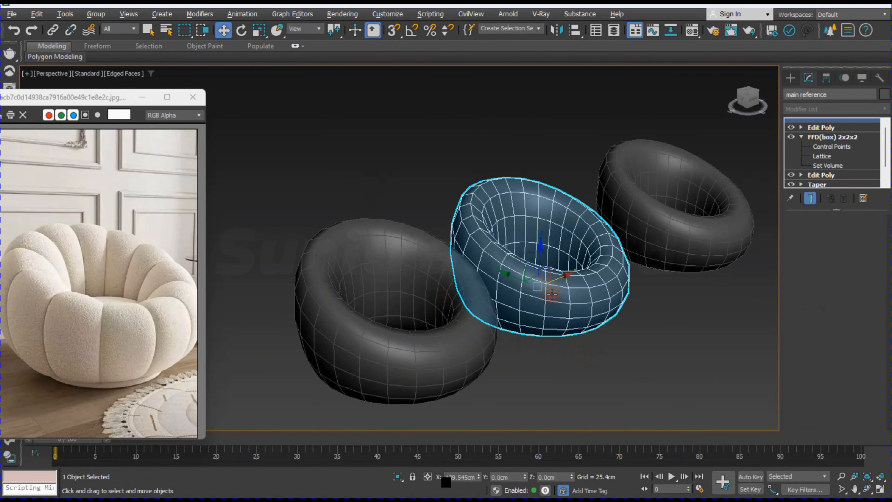
left_click(836, 109)
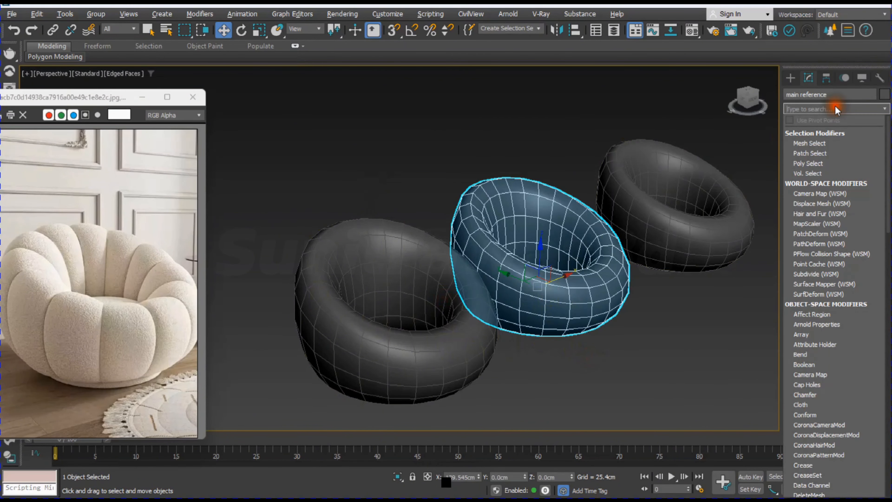
type("op")
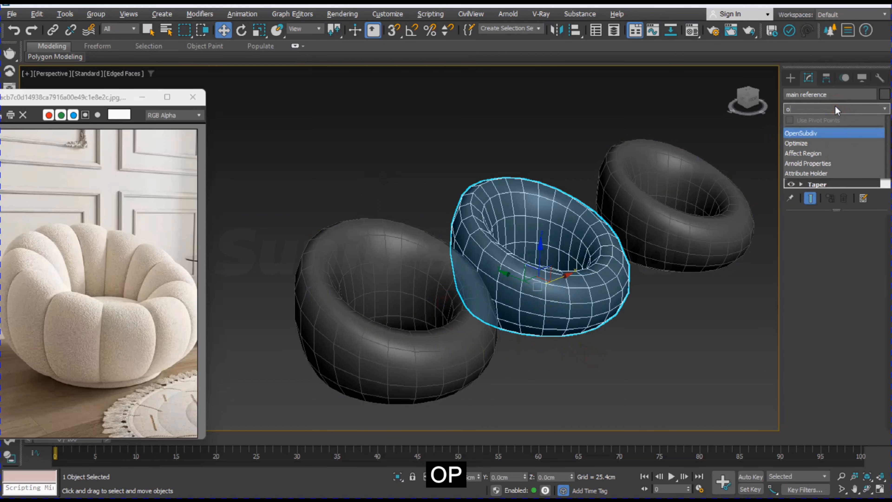
left_click(805, 133)
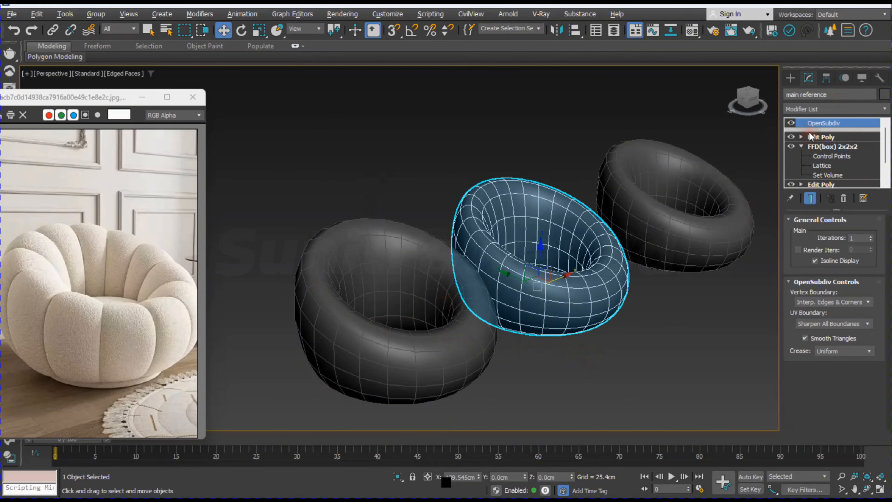
left_click(573, 388)
left_click(425, 369)
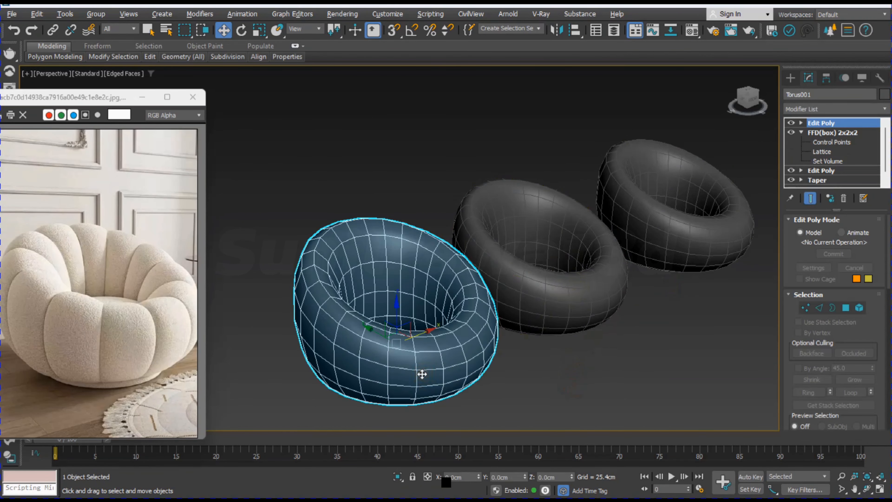
Step: Select every second vertical edge loop all the way around the original torus at Edge level of its top Edit Poly
left_click(801, 123)
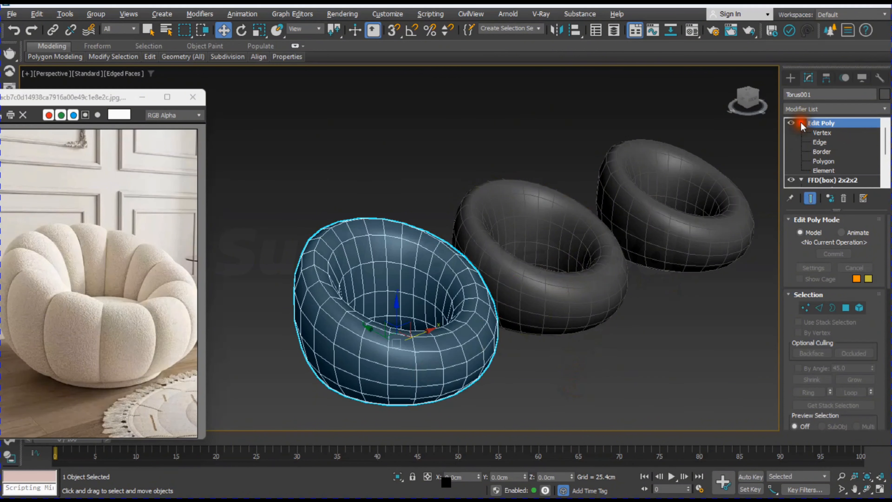
left_click(821, 143)
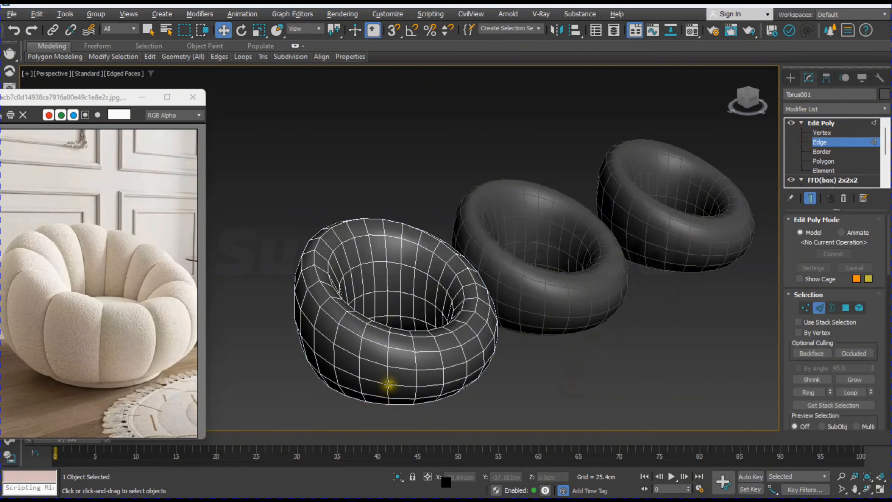
left_click(387, 371)
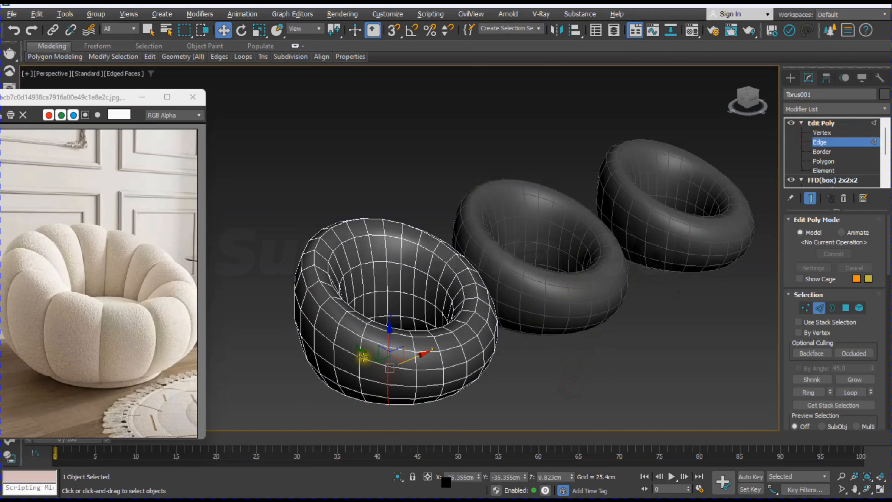
key("ctrl")
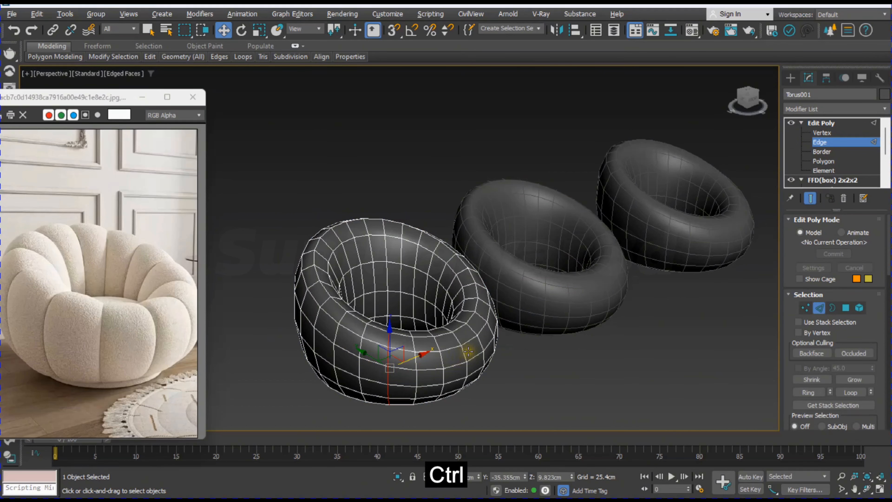
left_click(441, 357, "ctrl")
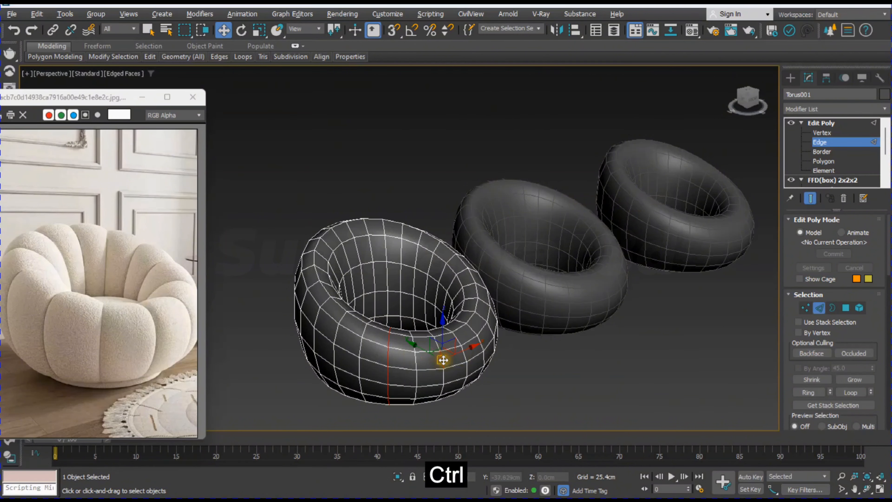
double_click(443, 373, "ctrl")
double_click(472, 331, "ctrl")
double_click(484, 301, "ctrl")
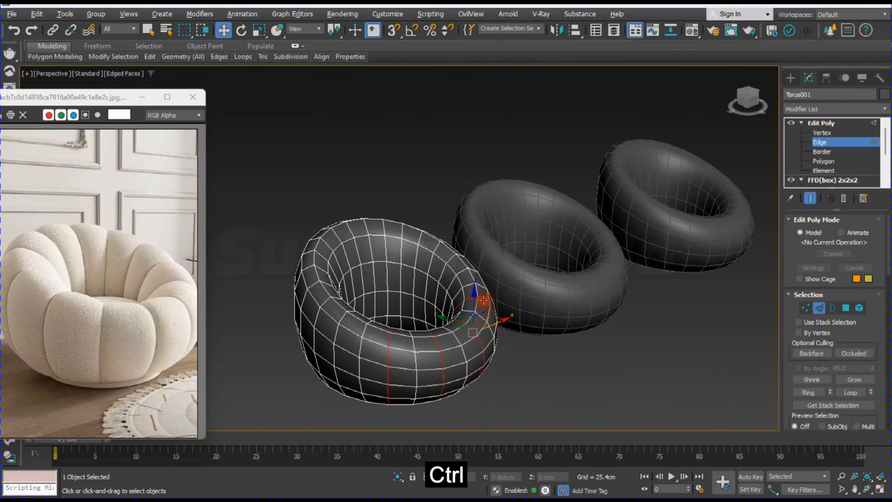
double_click(461, 270, "ctrl")
double_click(437, 242, "ctrl")
double_click(403, 236, "ctrl")
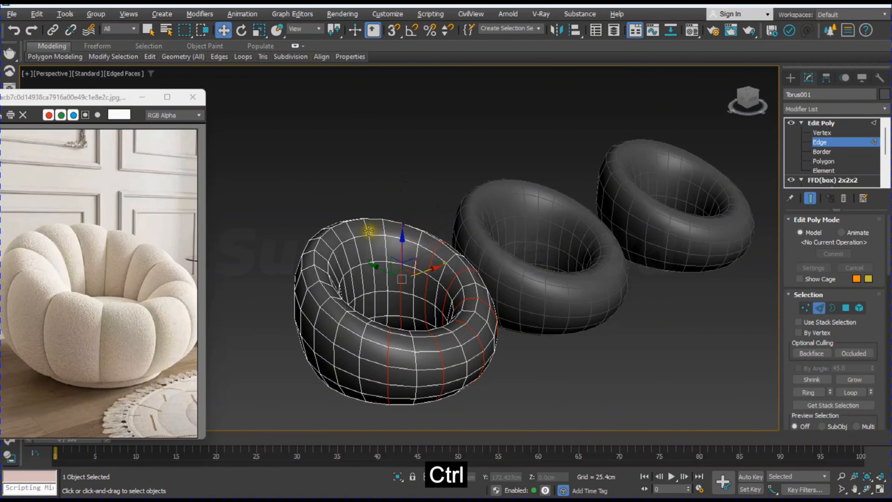
double_click(370, 231, "ctrl")
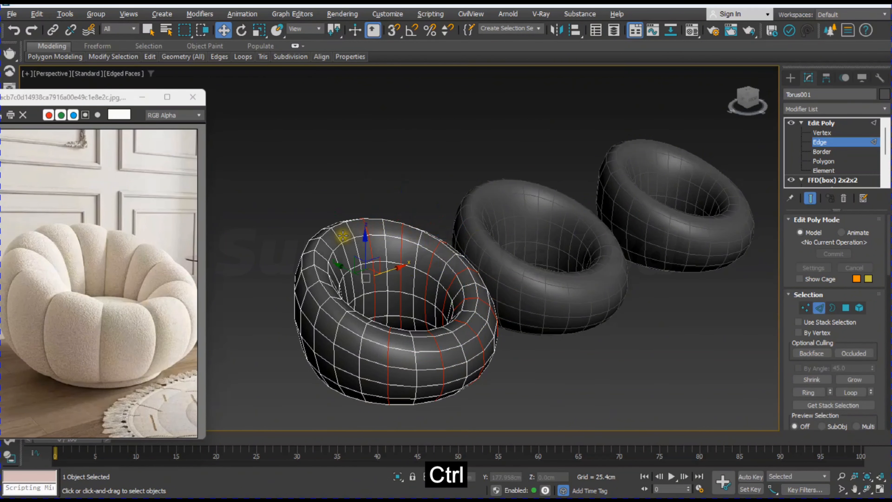
double_click(313, 284, "ctrl")
double_click(345, 314, "ctrl")
middle_click_drag(498, 364, 486, 338, "alt")
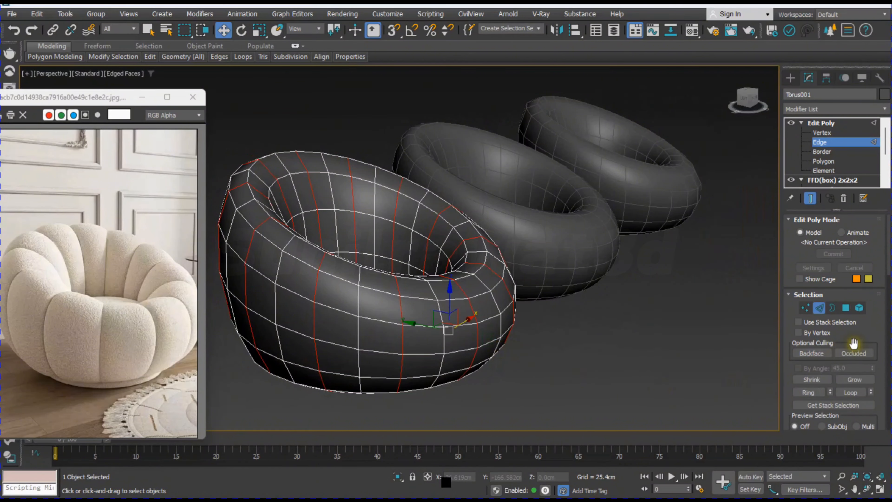
Step: Extrude the selected edge loops inward with a height of -3 cm and a width of 1 cm
left_click_drag(788, 390, 787, 278)
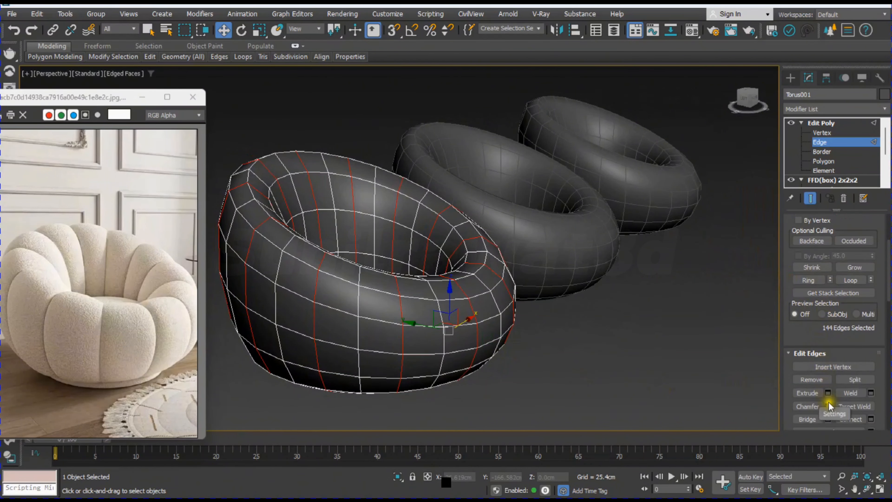
left_click(828, 393)
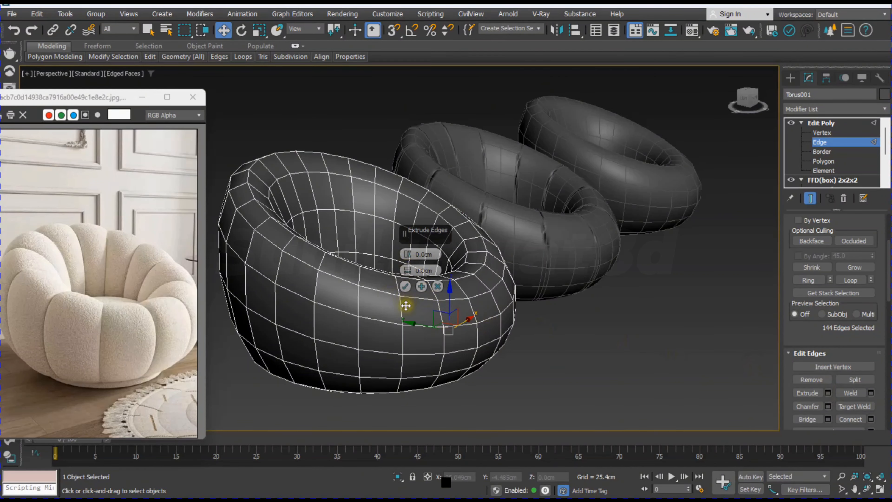
left_click_drag(408, 271, 408, 271)
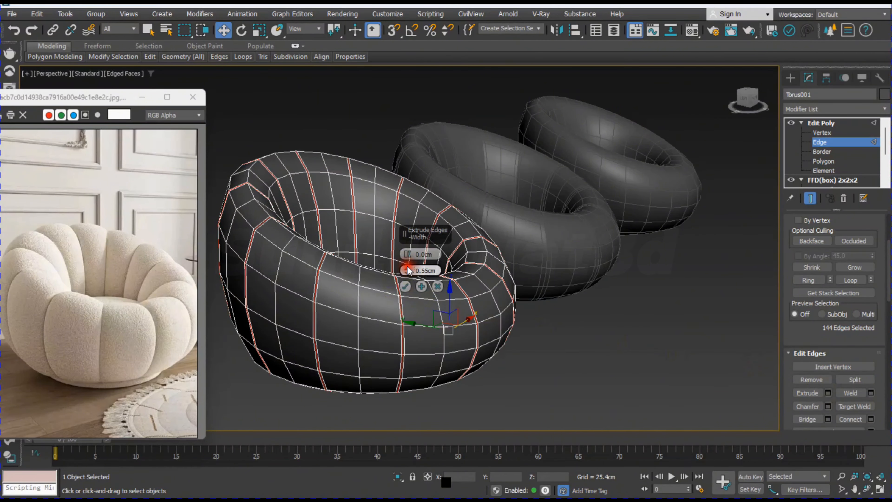
left_click(423, 270)
type("1")
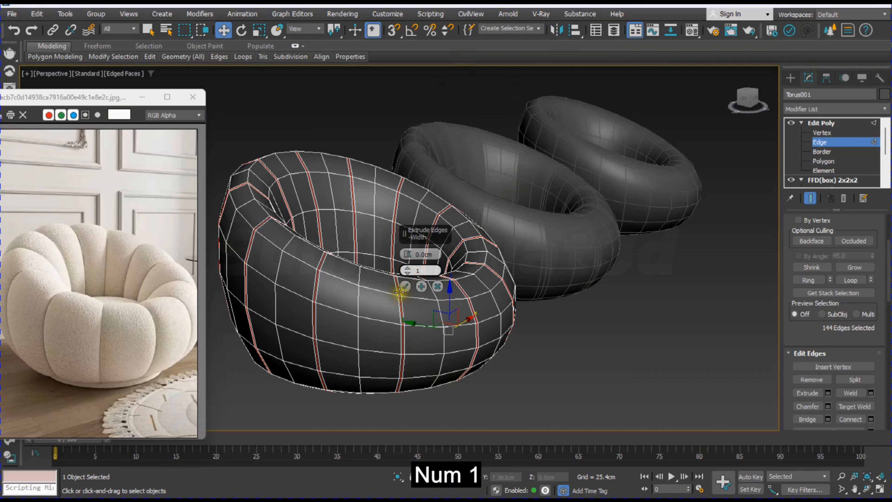
key("Return")
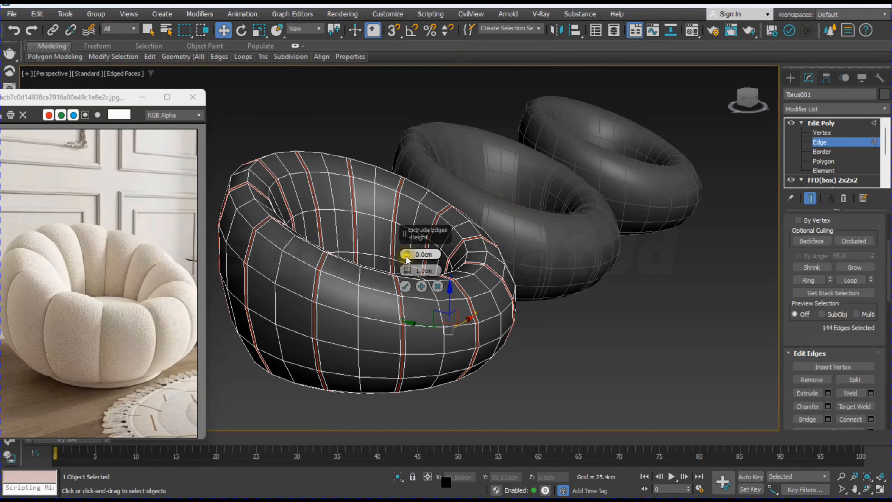
left_click_drag(407, 259, 411, 263)
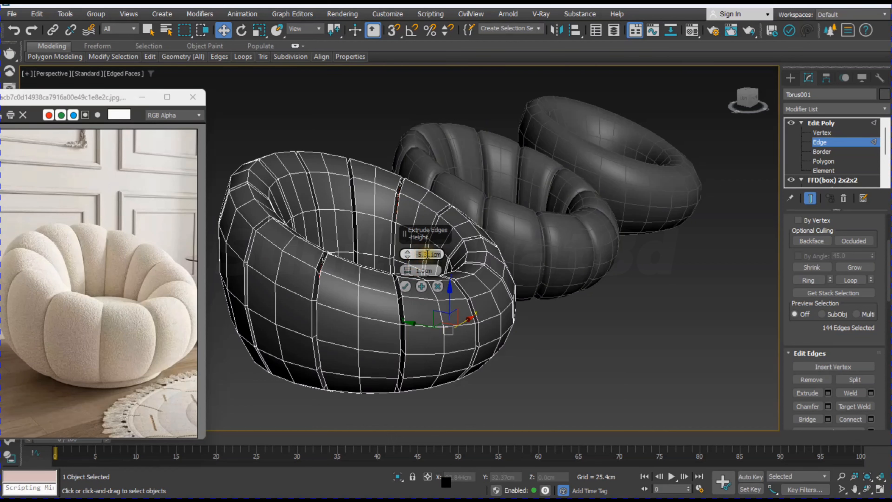
type("-")
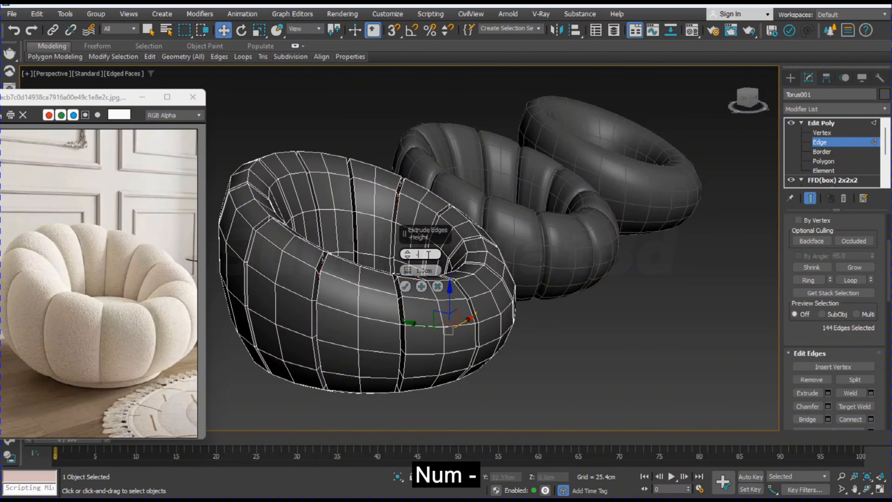
type("3")
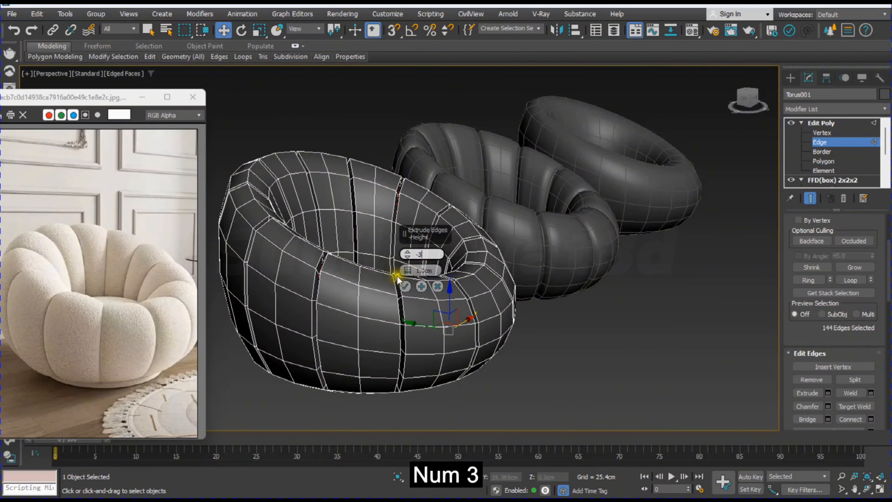
left_click(424, 263)
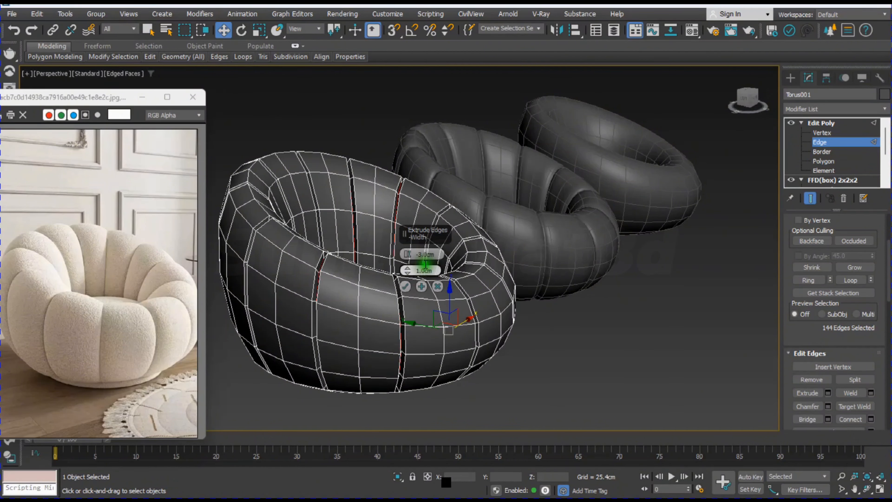
Step: Reduce the edge extrusion width to 0.8 cm and apply the extrusion
left_click(408, 273)
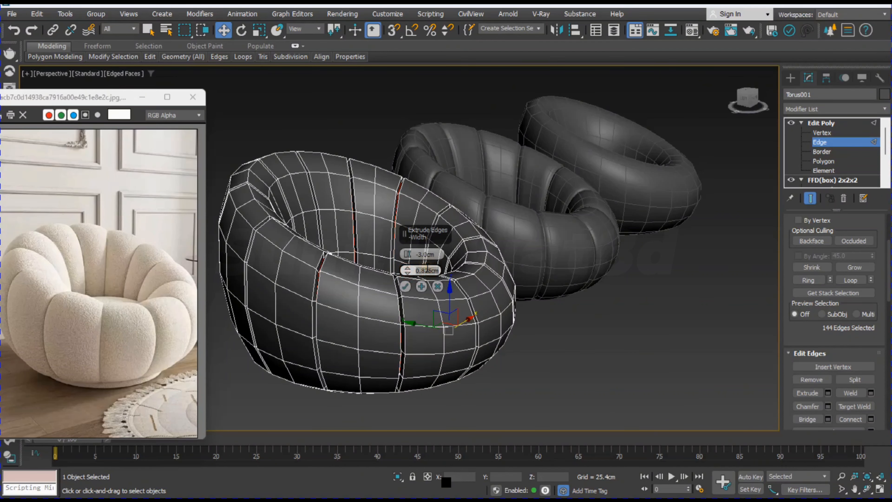
key("Delete")
type("8")
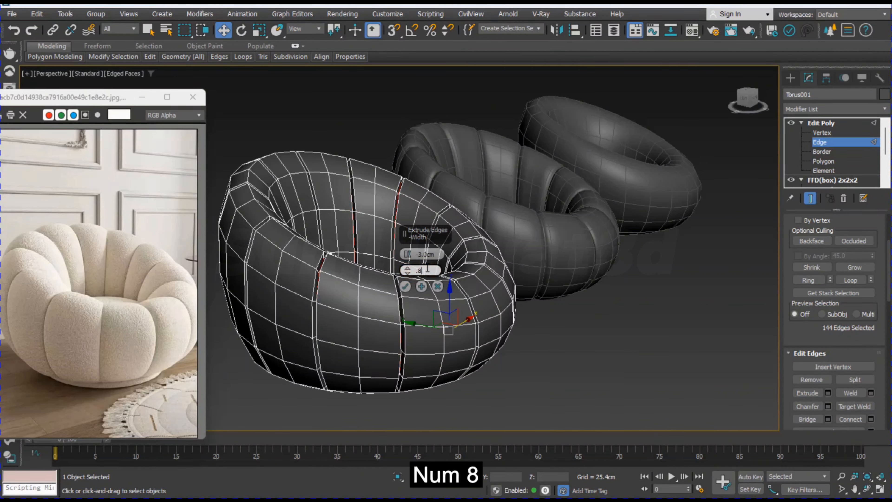
left_click(406, 286)
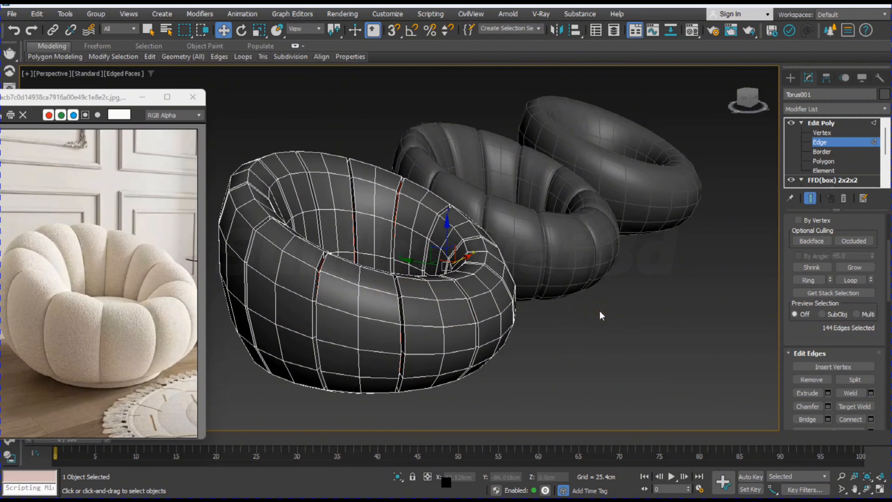
Step: Hide the edged faces, clear the edge selection and inspect the grooves on the torus and its smoothed reference
key("F4")
mouse_move(594, 313)
middle_mouse_down("alt")
mouse_move(589, 305)
mouse_move(466, 319)
mouse_move(483, 311)
mouse_move(520, 319)
mouse_move(489, 320)
middle_mouse_up("alt")
middle_click_drag(489, 320, 578, 322)
left_click(531, 378)
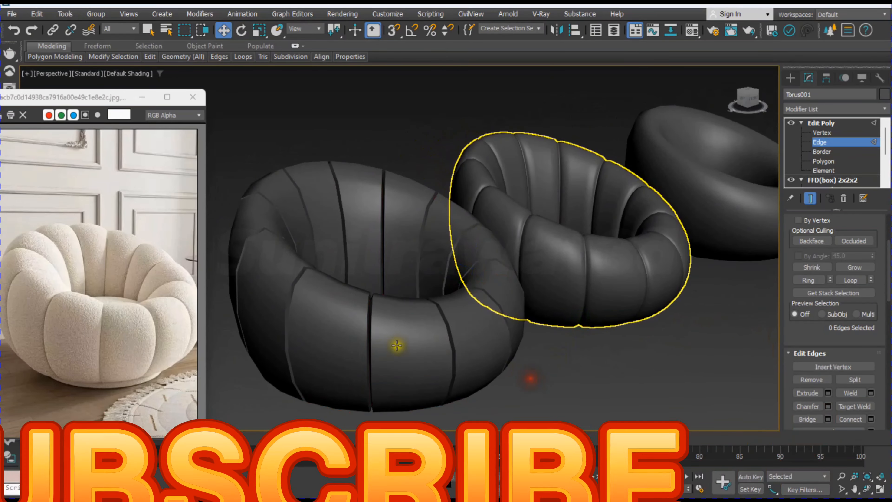
middle_click_drag(397, 345, 472, 271, "alt")
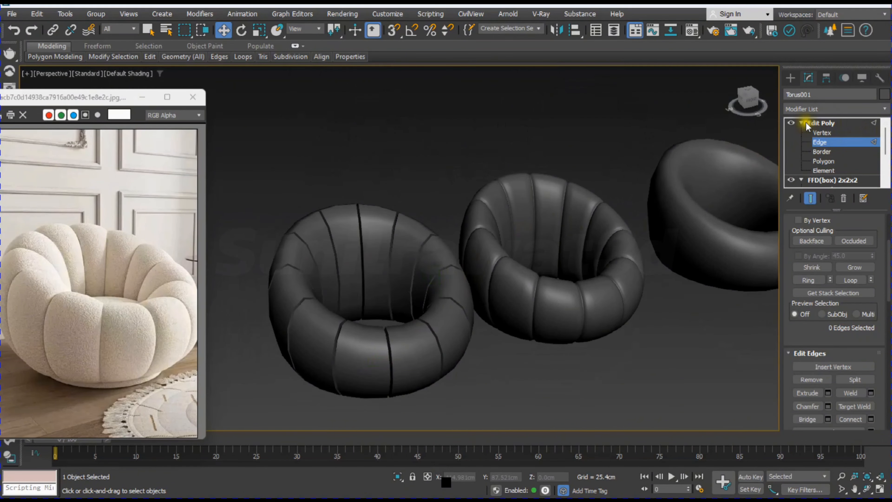
Step: Show the edged faces and uniformly scale down the horizontal edge loop midway up the original torus's inner wall
left_click(821, 142)
key("F4")
scroll(390, 253, "up", 3)
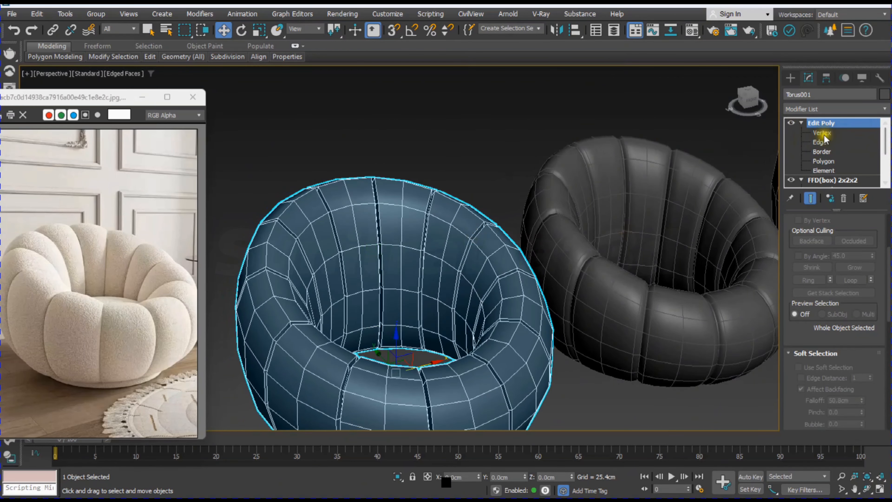
left_click(822, 142)
left_click(822, 142)
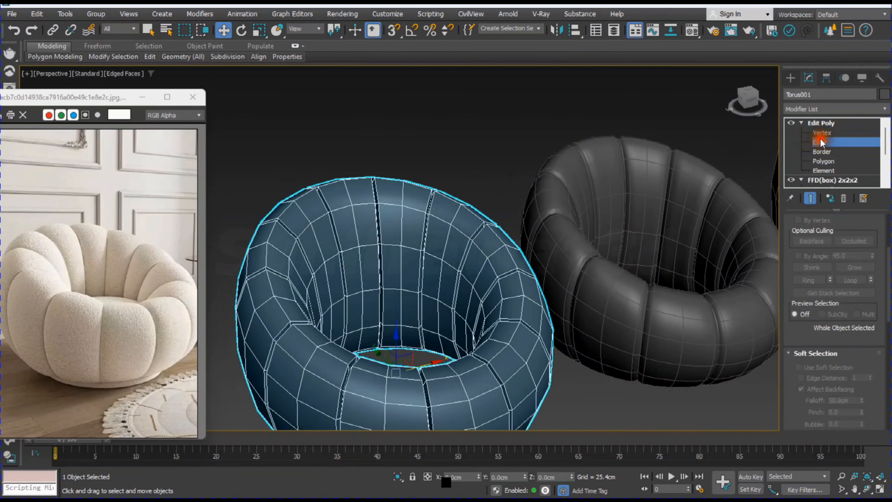
left_click(821, 141)
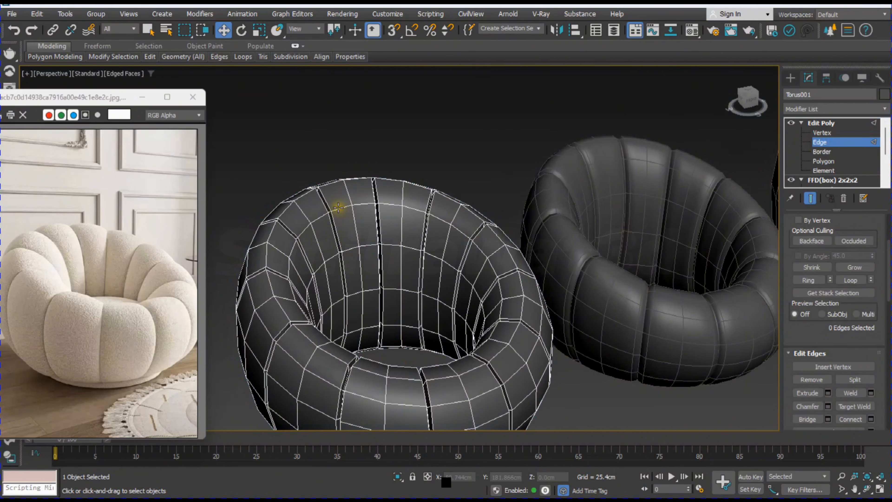
double_click(352, 247)
key("r")
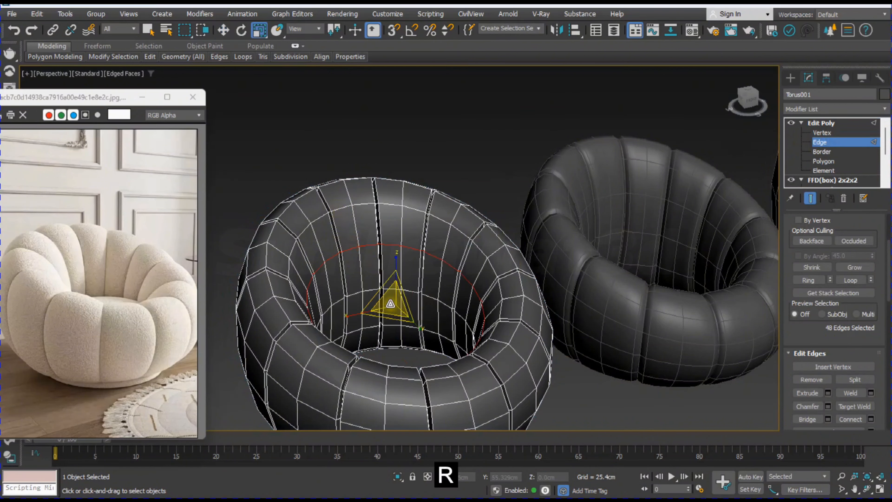
left_click_drag(392, 302, 396, 306)
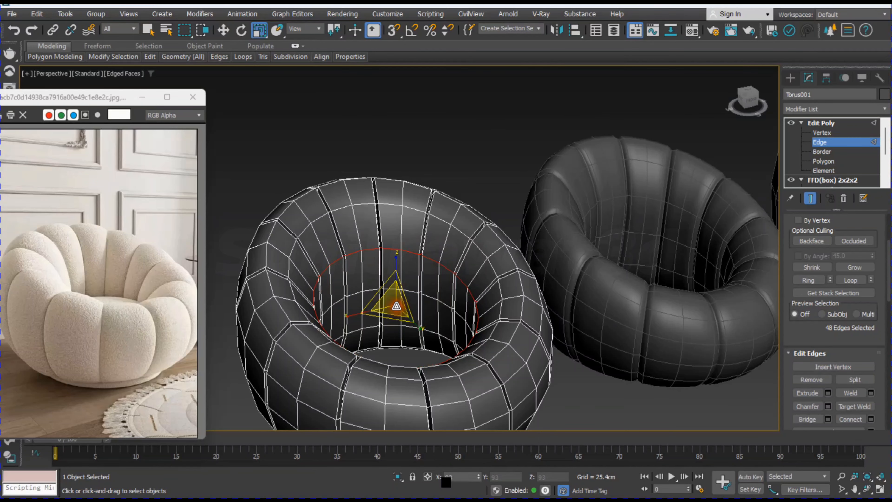
Step: Scale the upper inner-wall edge loop slightly inward, adjust the rim loop's scale a little and clear the edge selection
double_click(371, 208)
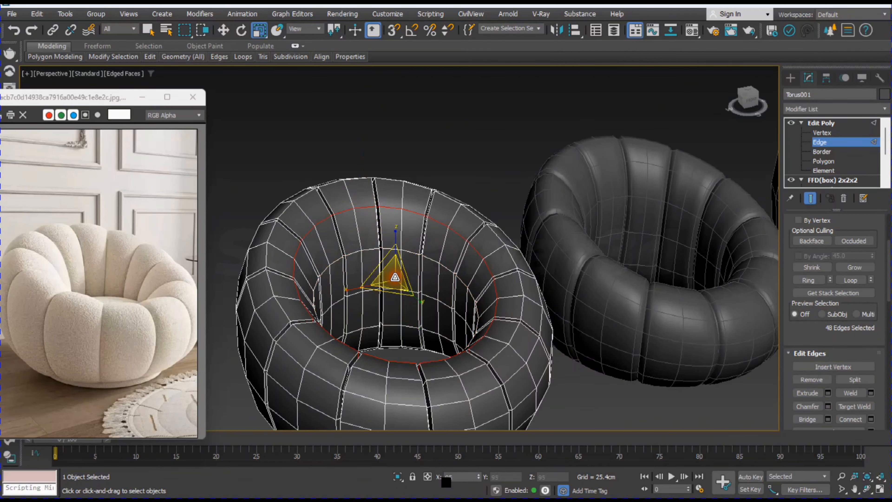
left_click_drag(397, 278, 397, 280)
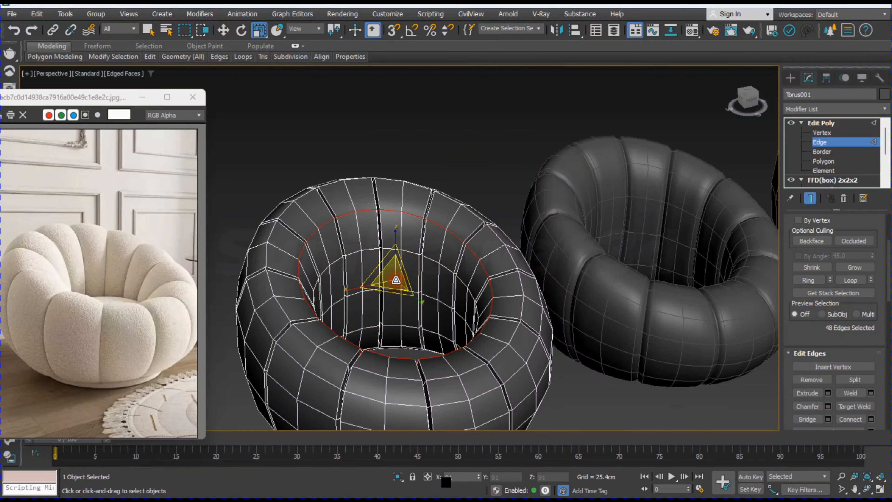
middle_click_drag(492, 354, 370, 320, "alt")
left_click_drag(376, 238, 373, 234)
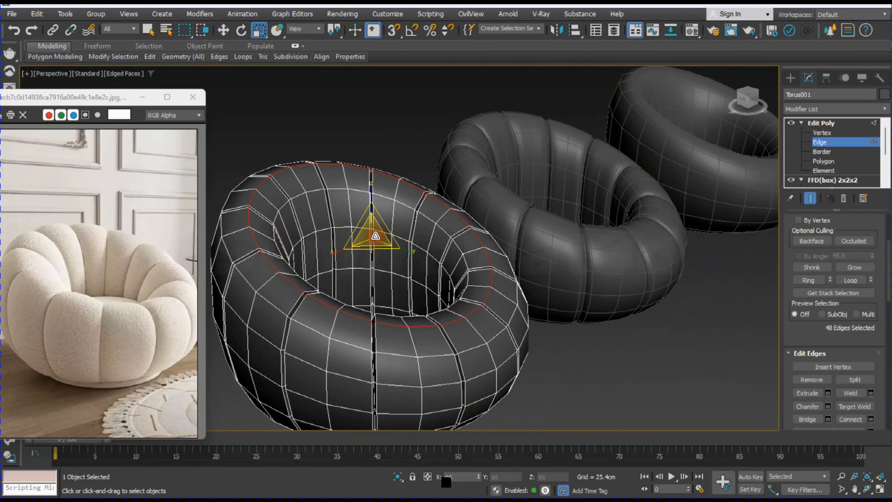
left_click(602, 365)
Step: Examine the reshaped torus and its smoothed reference from several angles with the edged faces hidden
middle_click_drag(568, 364, 424, 373, "alt")
middle_click_drag(550, 334, 447, 293)
key("F4")
left_click(464, 334)
key("F4")
key("F4")
scroll(470, 332, "down", 3)
scroll(470, 332, "down", 3)
left_click(542, 372)
middle_click_drag(425, 327, 435, 347, "alt")
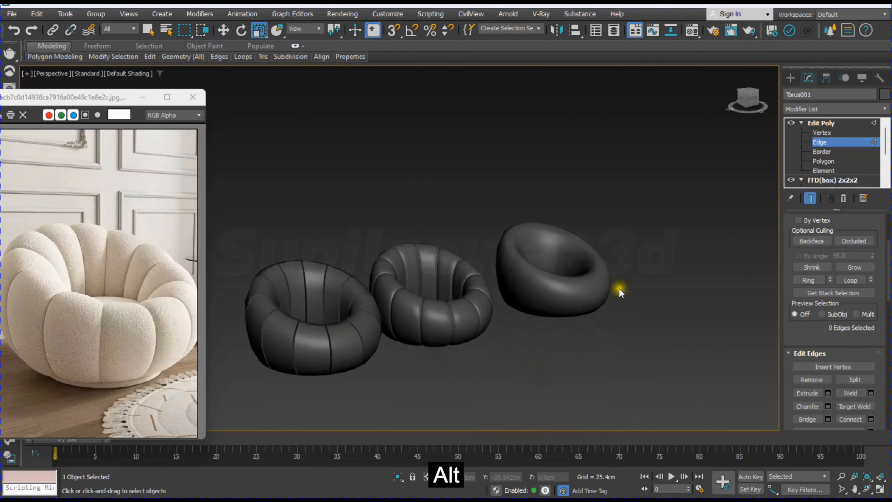
Step: Show the edged faces and delete the horizontal edge loop midway up the inner wall of the inner part torus
left_click(835, 140)
left_click(576, 286)
key("F4")
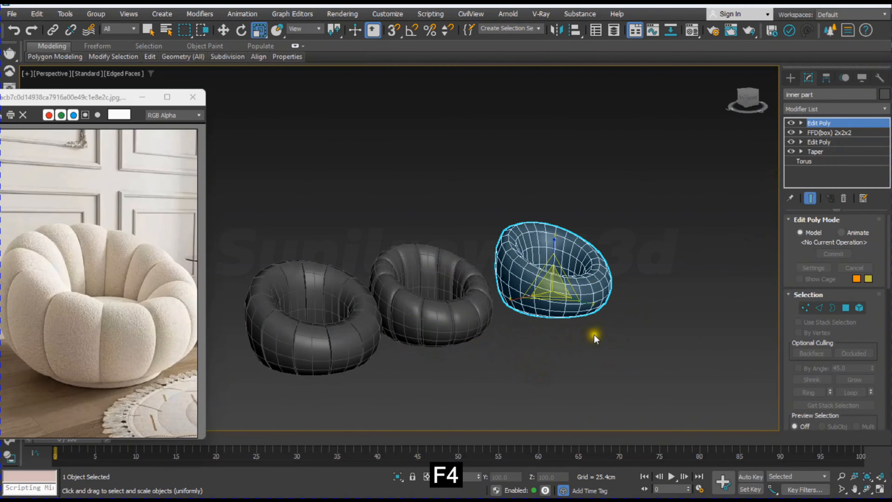
mouse_move(555, 276)
middle_mouse_down("alt")
mouse_move(548, 303)
mouse_move(569, 278)
middle_mouse_up("alt")
scroll(565, 278, "up", 5)
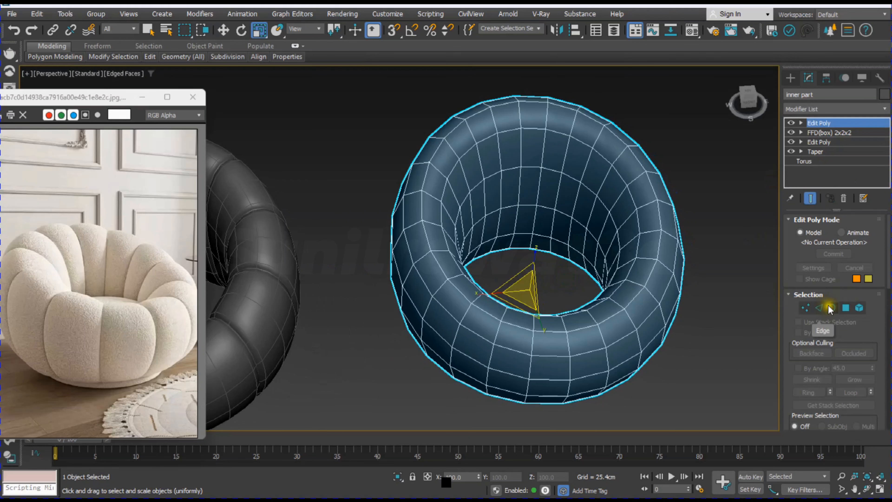
left_click(819, 308)
double_click(551, 169)
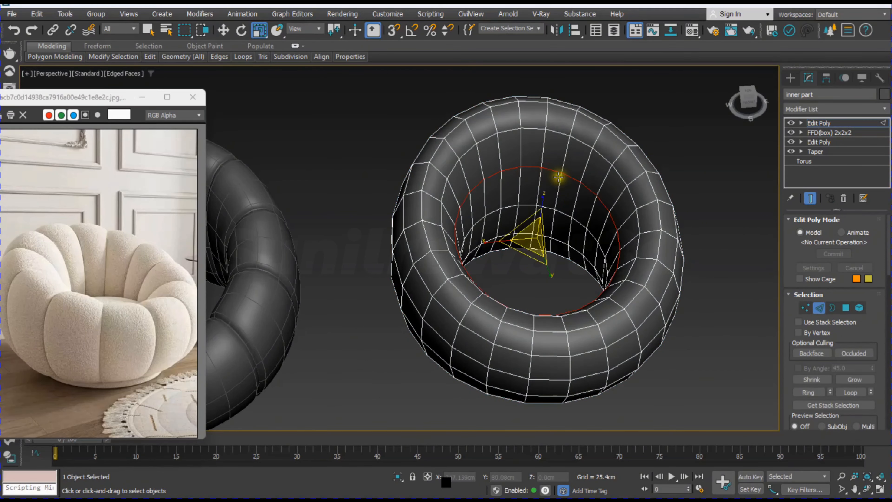
key("Delete")
Step: Delete the edge loop at the inner part torus's bottom opening and remove the outer shell element, keeping only the inner-wall band
middle_click_drag(607, 369, 554, 381, "alt")
double_click(547, 367)
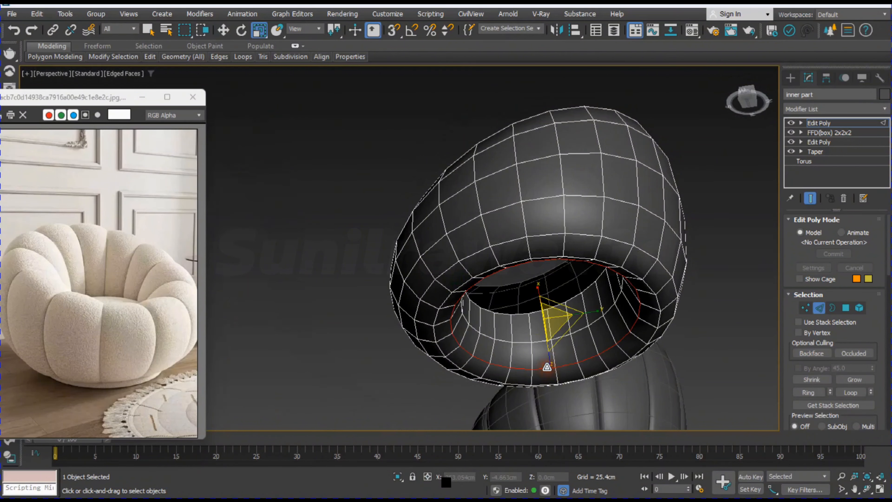
key("Delete")
left_click(860, 309)
left_click(582, 185)
key("Delete")
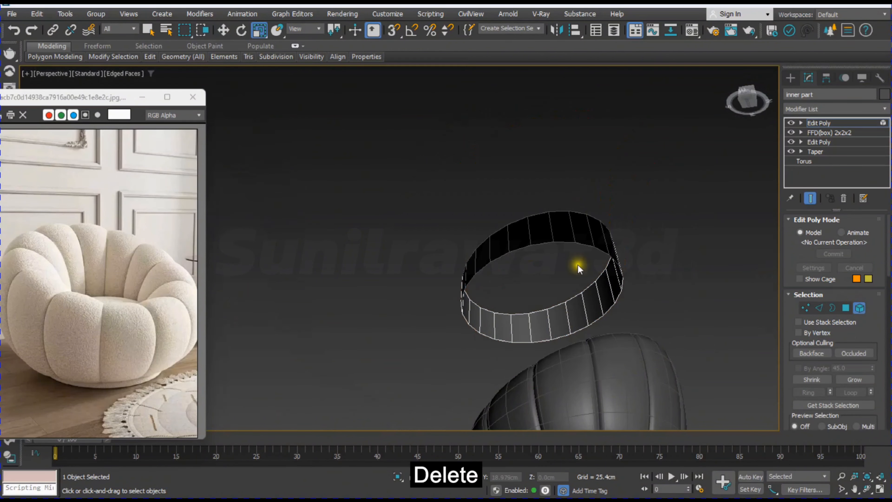
Step: Flip the polygons of the remaining band element so that its faces point outward
middle_click_drag(578, 265, 602, 343, "alt")
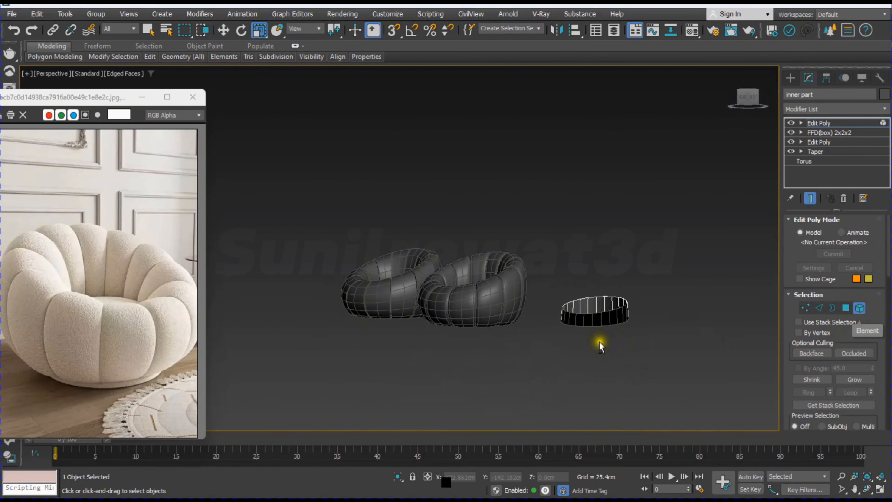
scroll(600, 342, "up", 5, "alt")
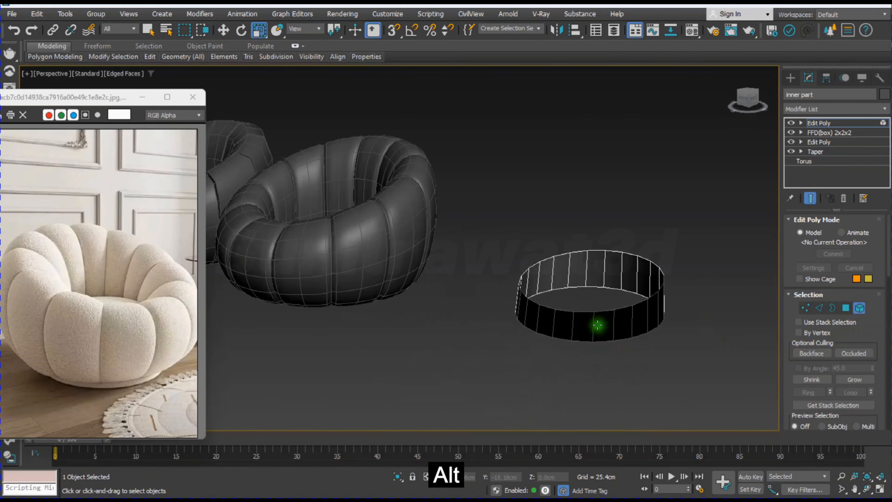
left_click(638, 313)
scroll(783, 384, "down", 3)
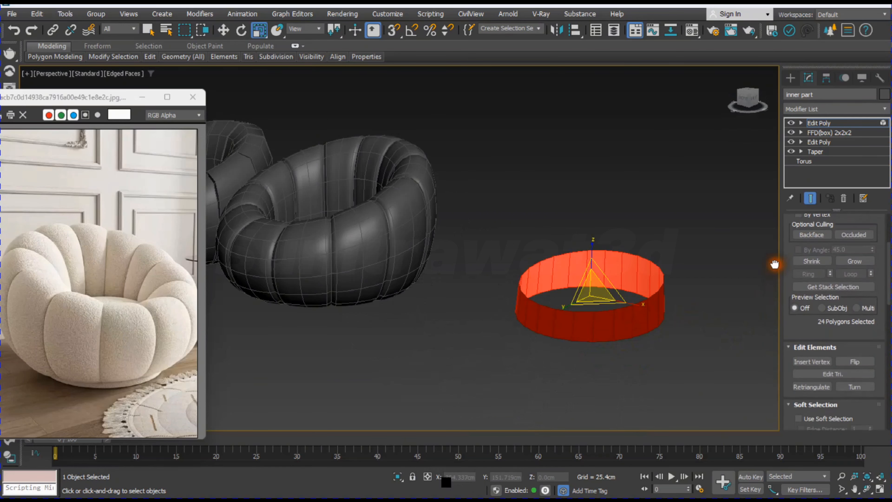
left_click(856, 361)
left_click(691, 386)
scroll(626, 351, "down", 5)
middle_click_drag(627, 351, 625, 338, "alt")
scroll(625, 338, "up", 2)
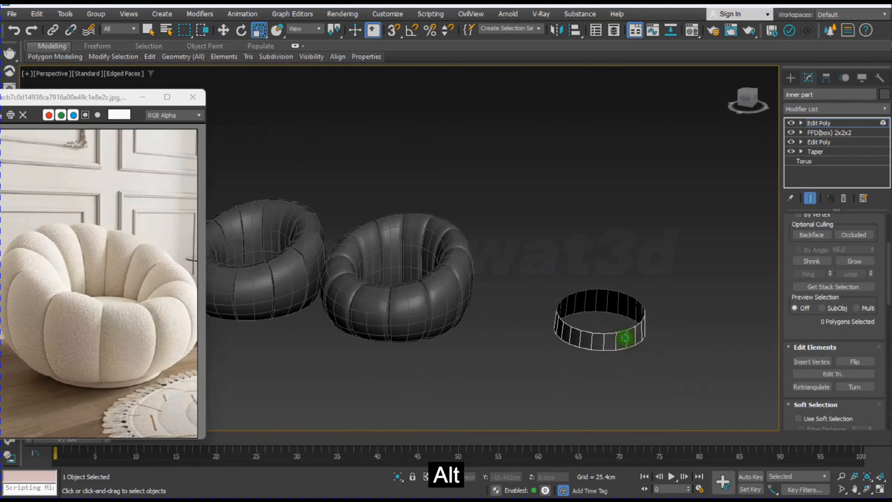
Step: Flatten the band's upper and lower borders by making each one planar in Z
left_click(802, 122)
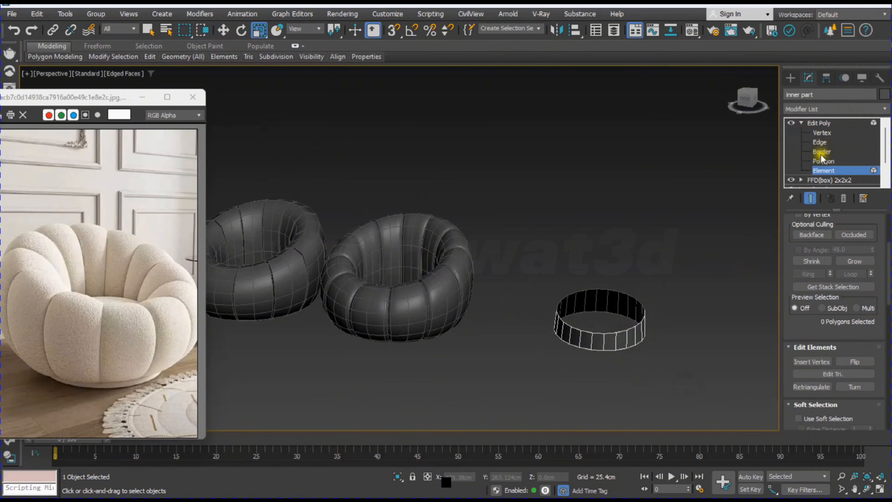
left_click(822, 151)
left_click(644, 302)
scroll(825, 357, "down", 5)
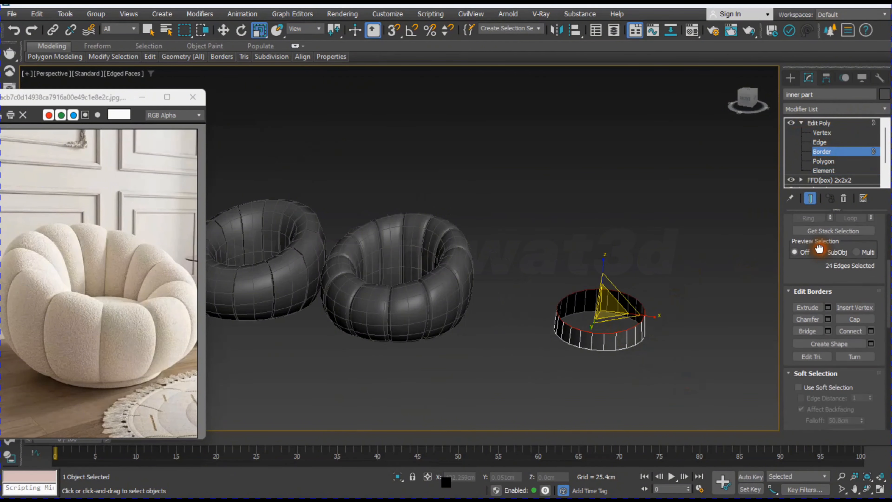
scroll(787, 336, "down", 9)
middle_click_drag(680, 364, 666, 369, "alt")
left_click(615, 332)
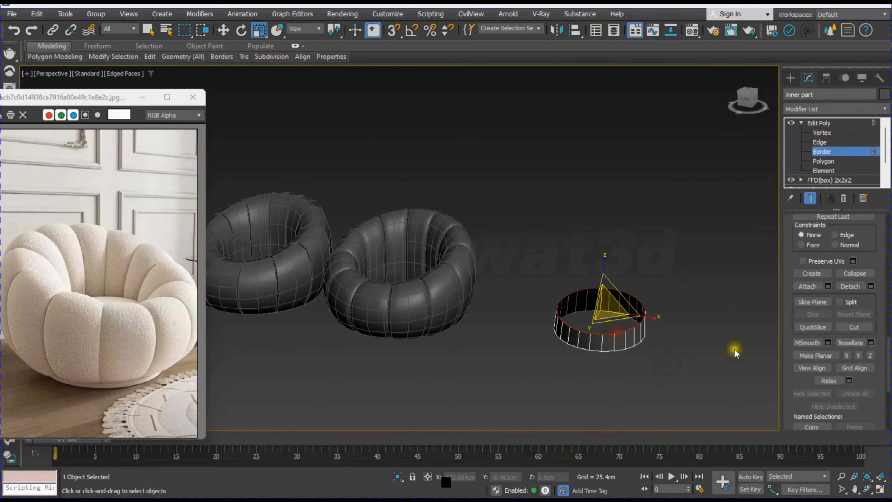
left_click(870, 356)
left_click(603, 350)
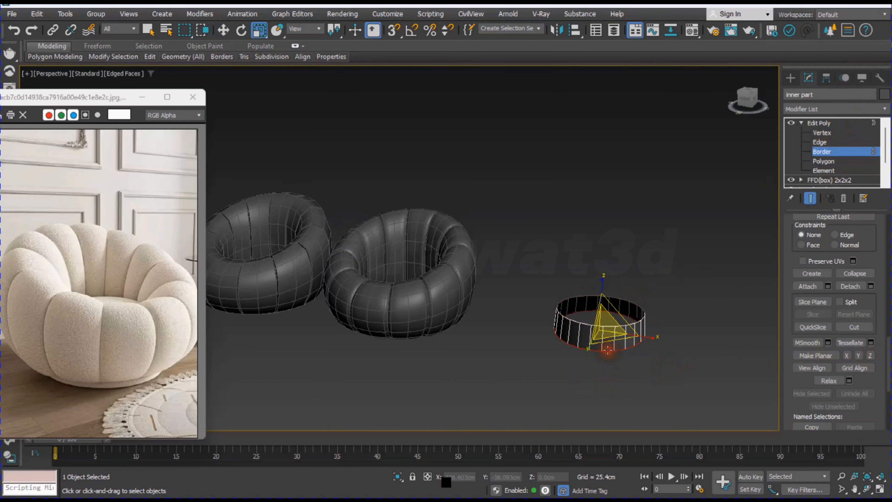
left_click(870, 355)
left_click(834, 152)
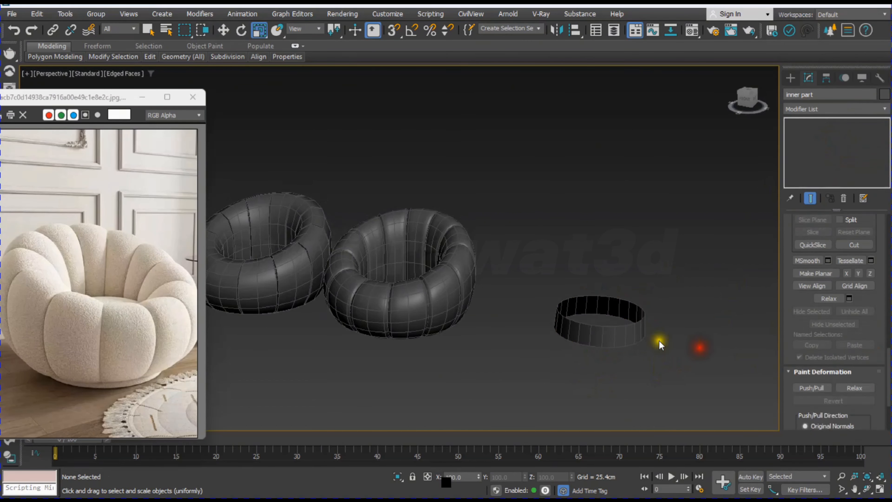
Step: Align the inner part center to center with the grooved chair body beside it in X, Y and Z position
key("alt+w")
key("alt+w")
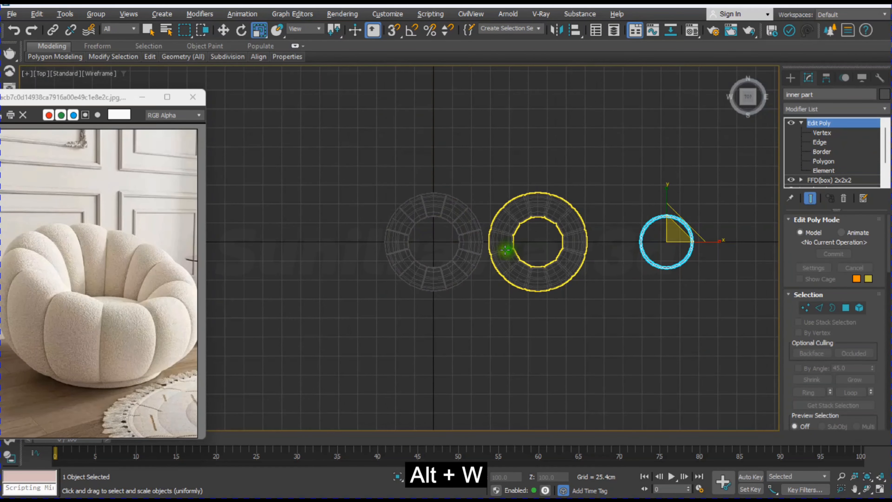
key("alt+a")
left_click(561, 267)
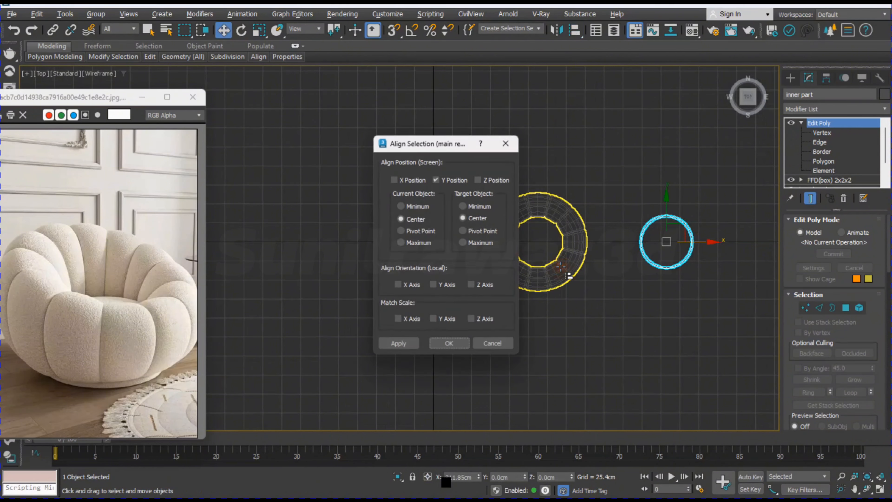
left_click(394, 180)
left_click(399, 343)
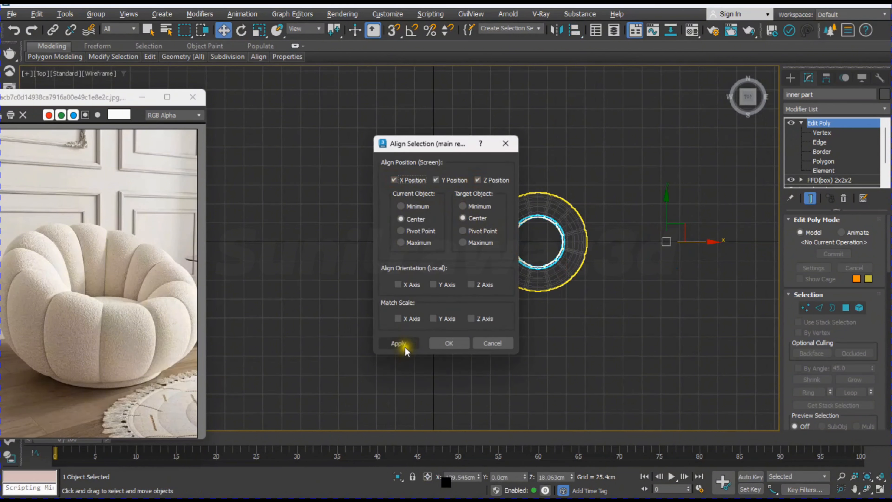
left_click(449, 343)
left_click(578, 342)
key("alt+w")
key("alt+w")
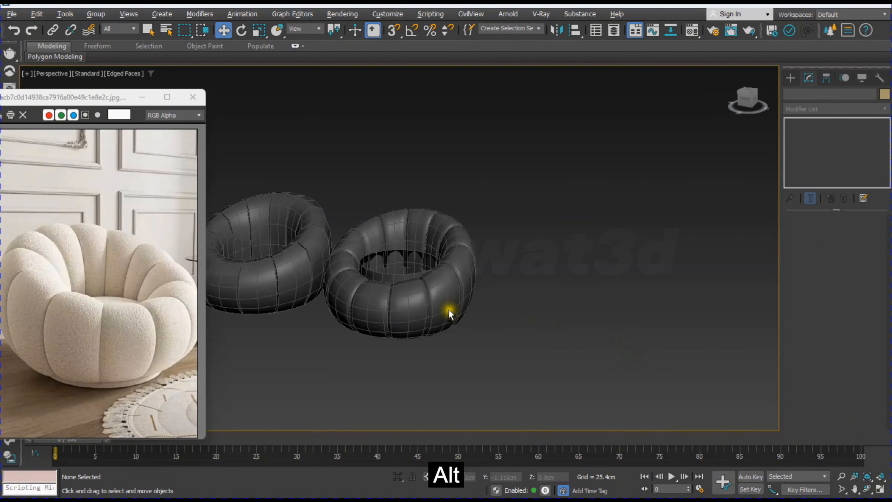
Step: Set the inner part's object color to dark orange and lower the band slightly inside the chair body
middle_click_drag(450, 309, 492, 241, "alt")
scroll(422, 278, "up", 3)
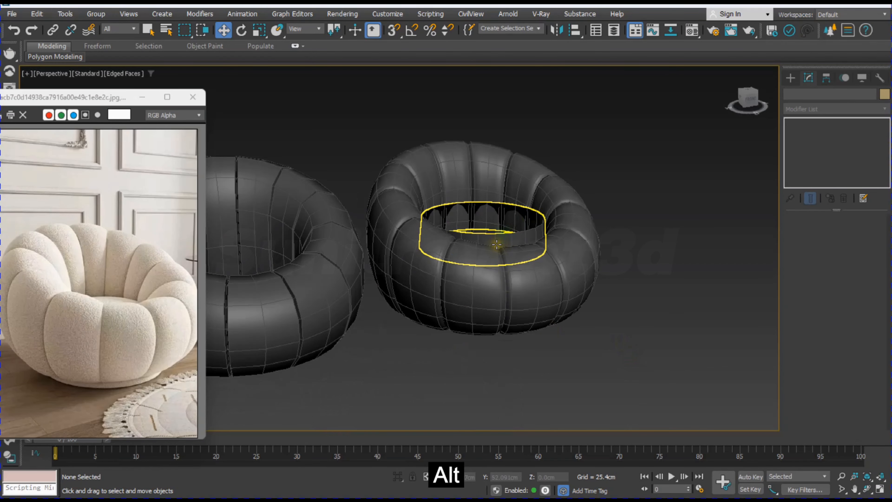
left_click(511, 237)
left_click(886, 95)
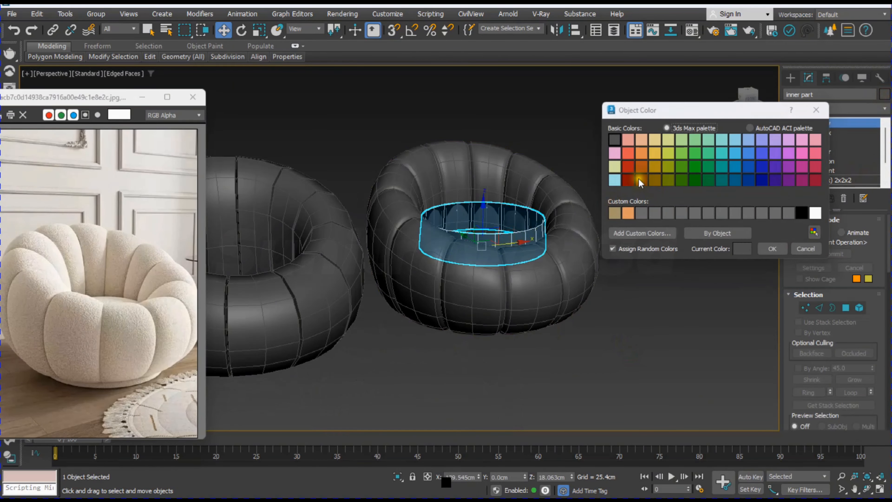
left_click(763, 250)
left_click(629, 334)
left_click(485, 211)
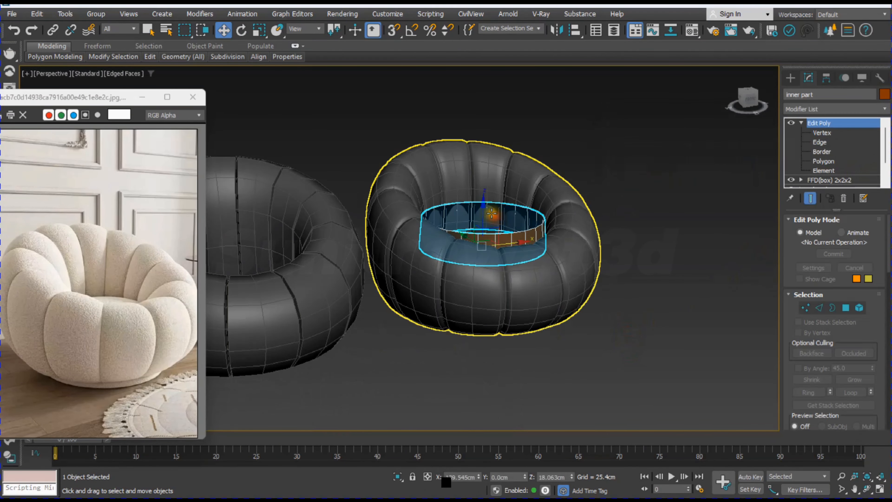
left_click_drag(486, 206, 489, 214)
Step: In the front view, move the inner part's lower vertices down to the chair's base and extend its bottom border below the base
left_click(804, 307)
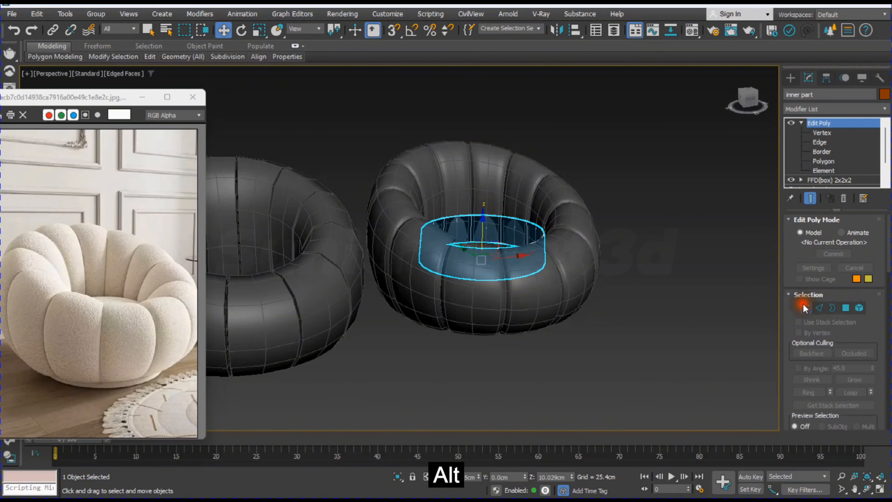
key("alt+w")
middle_click(632, 174)
key("alt+w")
middle_click_drag(645, 239, 611, 234)
left_click_drag(503, 205, 718, 259)
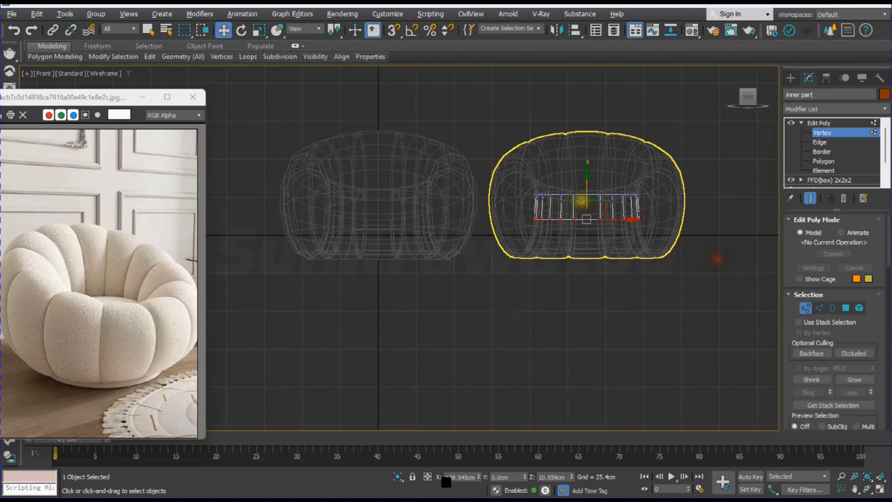
left_click_drag(587, 179, 596, 236)
left_click(832, 307)
key("alt+w")
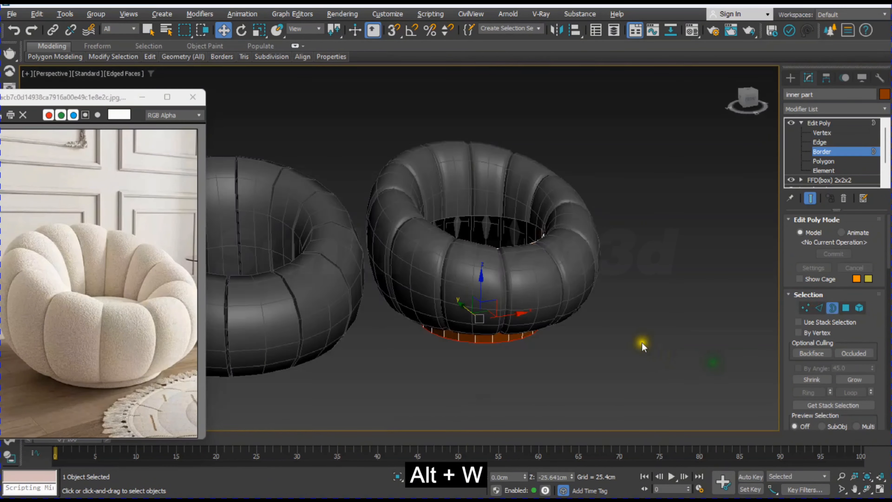
Step: Select the inner part's top border and lower it slightly inside the seat opening, to about Z 22.95 cm
mouse_move(642, 343)
middle_mouse_down("alt")
mouse_move(624, 375)
mouse_move(687, 348)
mouse_move(646, 357)
middle_mouse_up("alt")
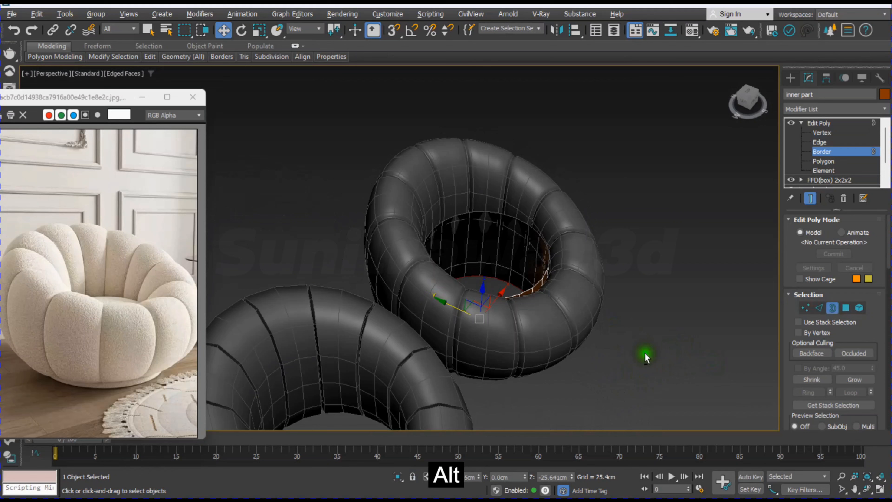
left_click(532, 287)
key("alt+w")
middle_click(685, 191)
key("alt+w")
scroll(541, 291, "up", 4)
middle_click_drag(542, 291, 439, 371)
key("r")
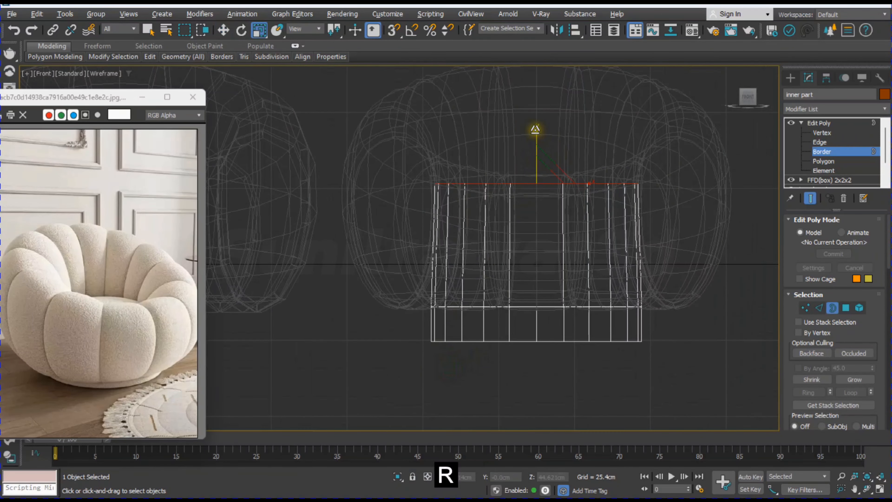
key("alt+w")
middle_click(620, 338)
key("alt+w")
middle_click_drag(620, 338, 478, 197, "alt")
scroll(511, 287, "up", 3, "alt")
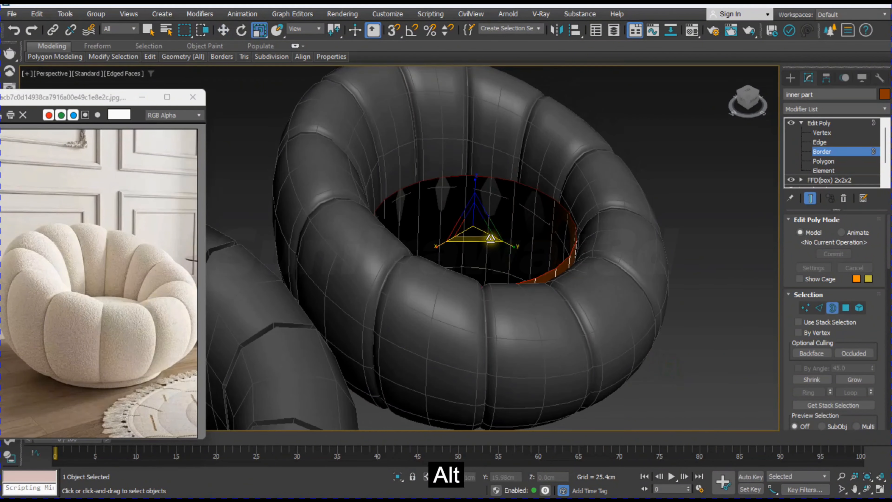
key("w")
Step: Extrude the top border inward twice by scaling copies of it, raising each new ring slightly to start a domed seat
key("r")
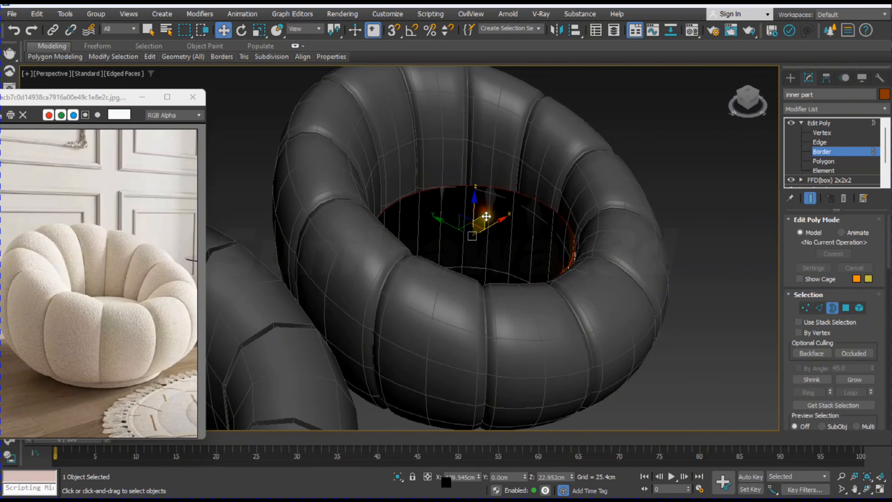
left_click_drag(472, 235, 469, 239, "shift")
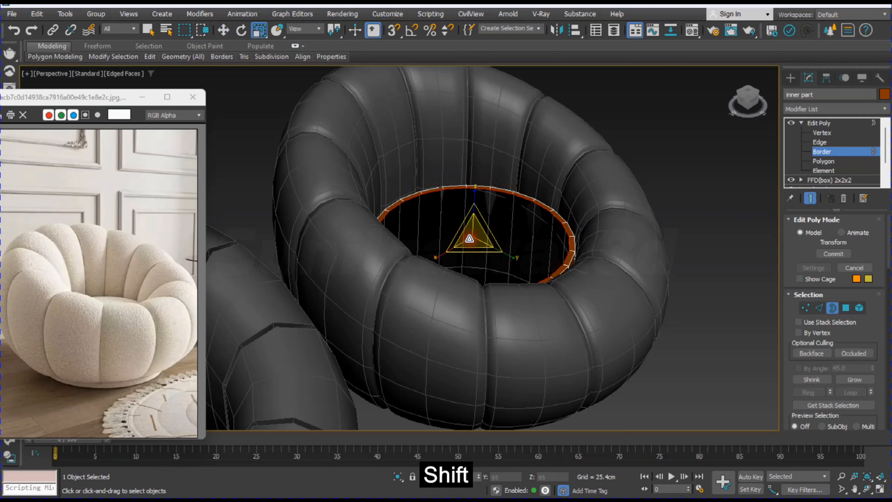
key("w")
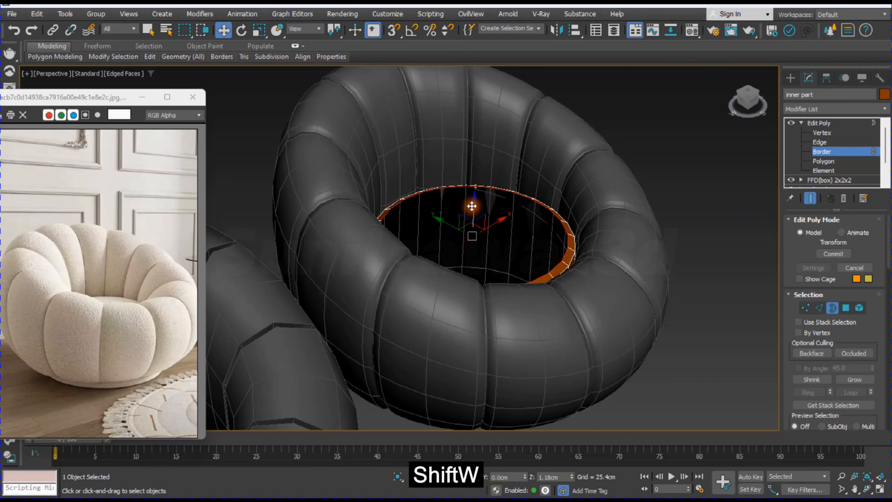
key("r")
left_click_drag(475, 239, 476, 244, "shift")
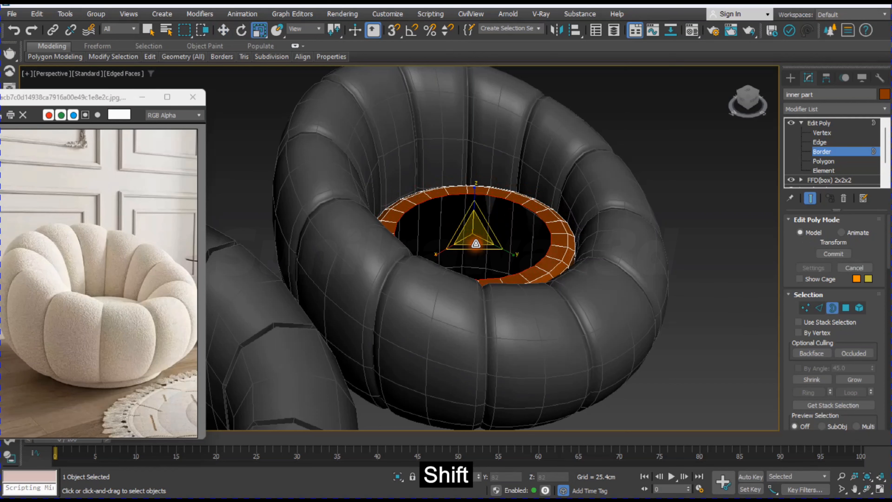
key("shift+w")
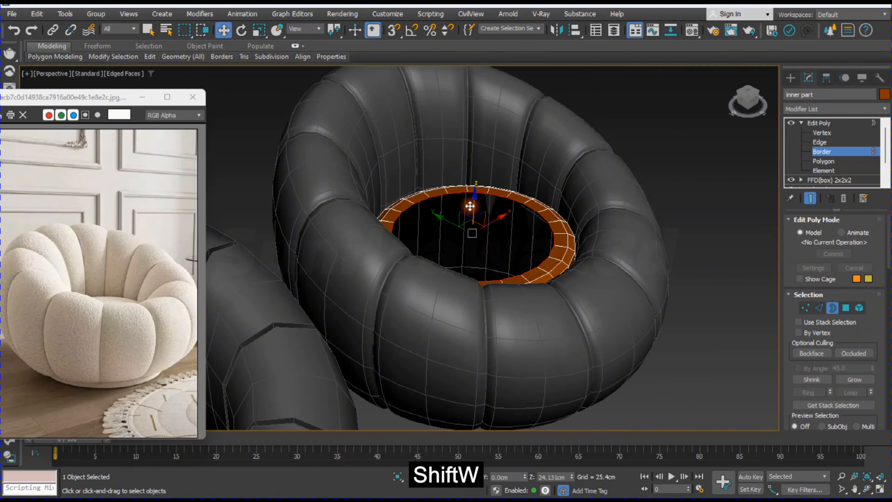
Step: Extrude the seat border inward once more by scaling and cap the remaining opening
middle_click_drag(494, 271, 441, 295, "alt")
key("r")
left_click_drag(435, 236, 437, 255, "shift")
right_click(517, 218)
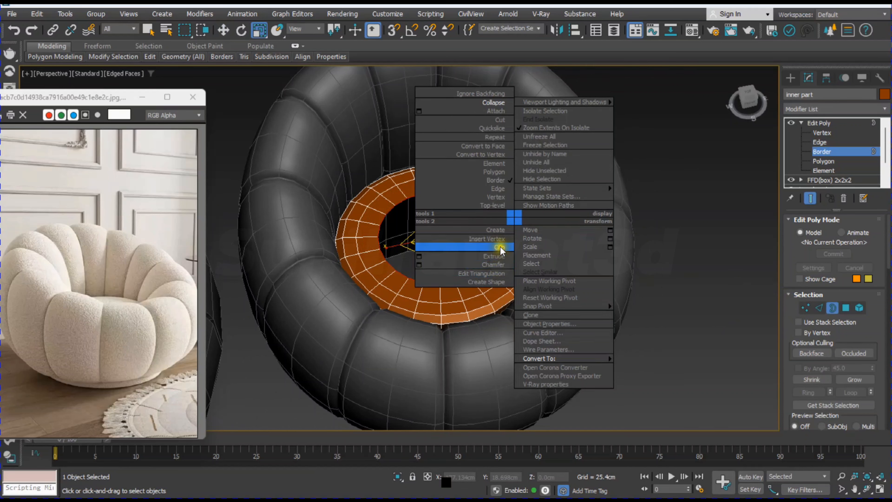
left_click(478, 245)
Step: Cut a grid of crossing edges through the seat cap between its opposite rim vertices and leave vertex editing
left_click(806, 308)
middle_click_drag(454, 254, 450, 227, "alt")
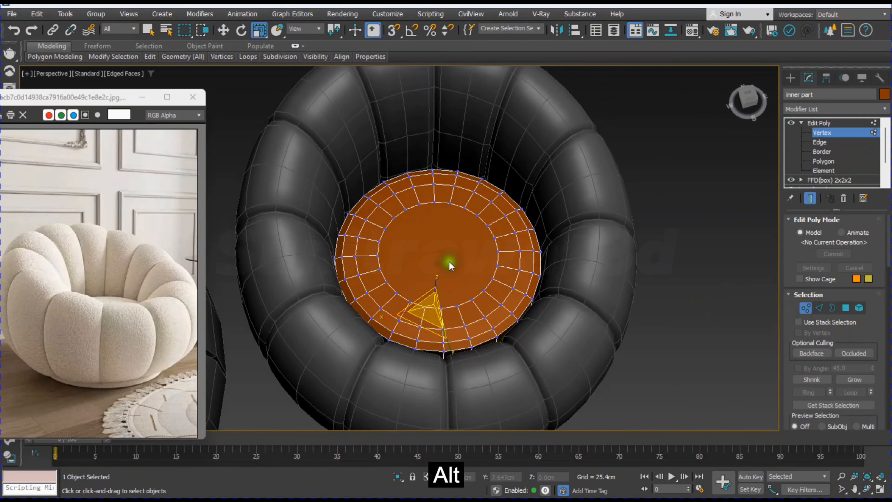
right_click(451, 225)
left_click(437, 129)
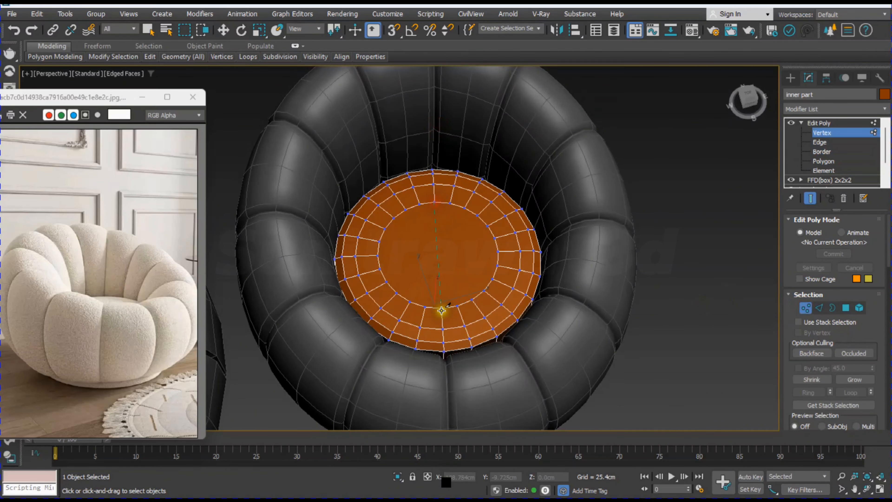
left_click(439, 308)
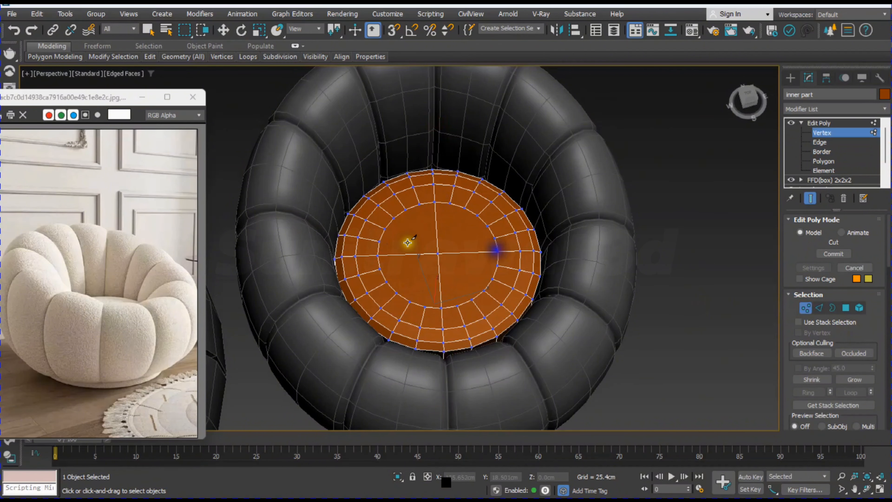
left_click(495, 237)
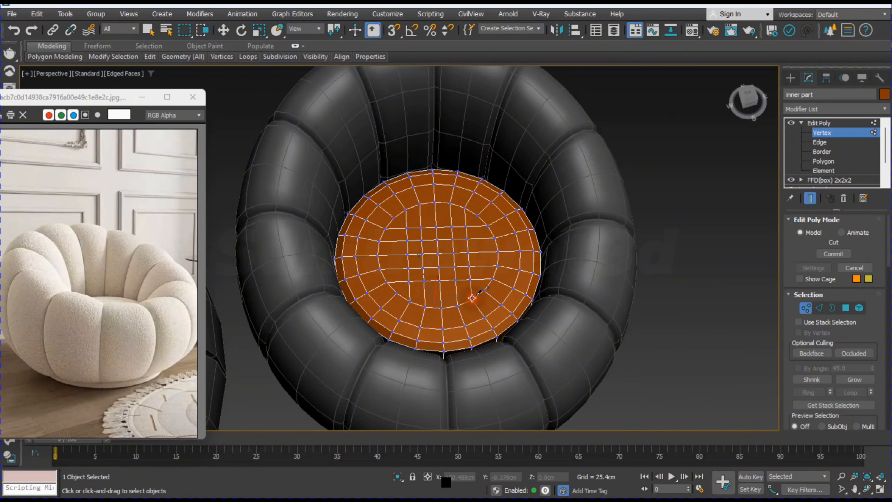
left_click(838, 132)
middle_click_drag(598, 328, 572, 211, "alt")
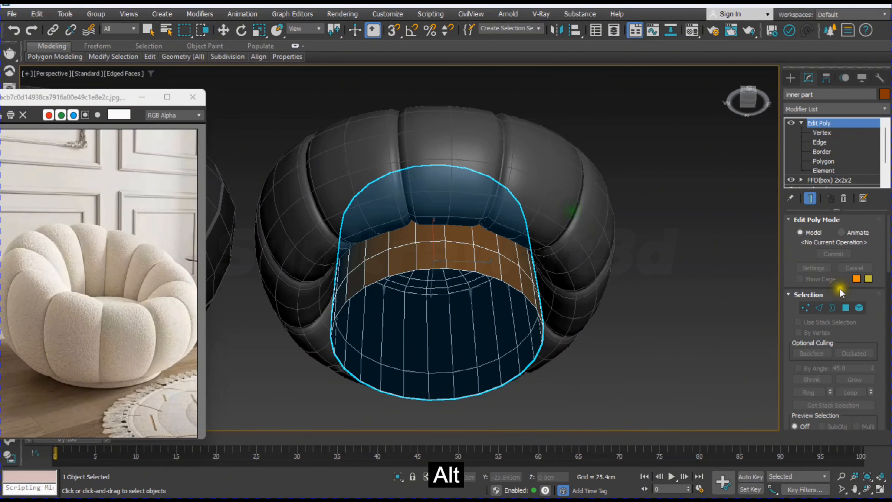
Step: Select the inner part's bottom border, extrude it inward by scaling a copy, and cap the remaining opening
left_click(832, 308)
left_click(463, 268)
key("w")
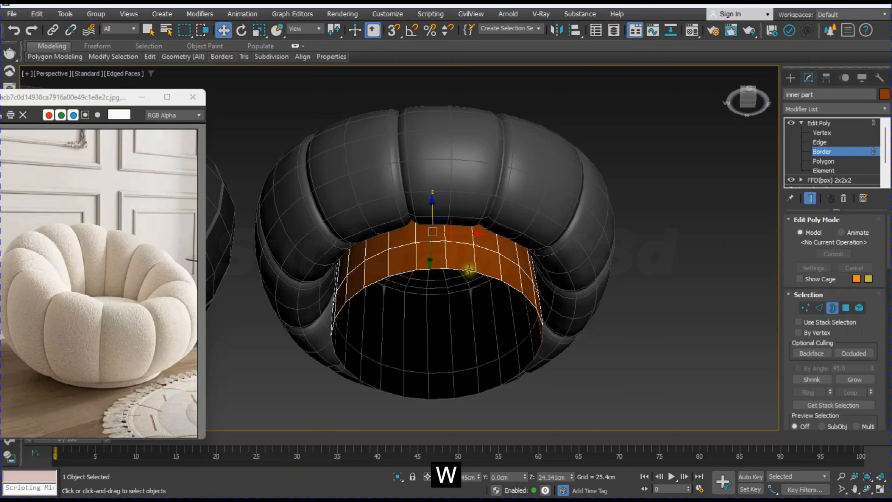
middle_click_drag(484, 368, 427, 308, "alt")
key("r")
left_click_drag(427, 308, 404, 390, "shift")
middle_click_drag(469, 339, 749, 314, "alt")
right_click(543, 228)
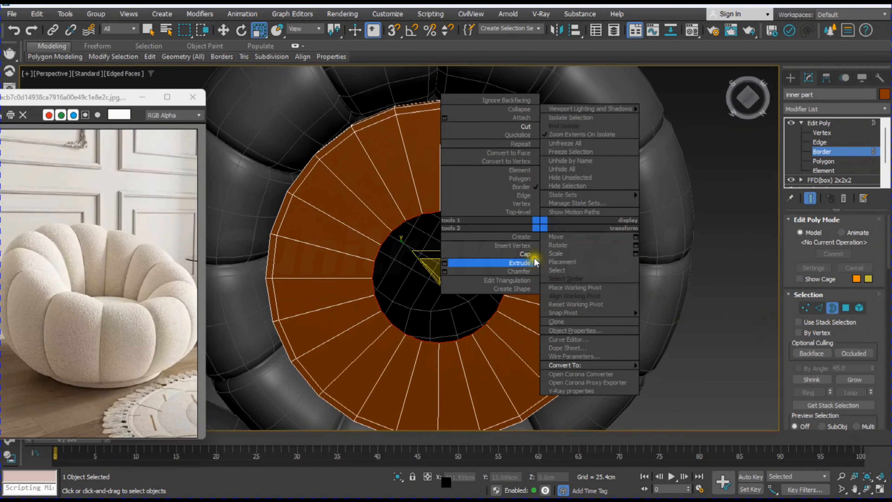
left_click(532, 249)
Step: Cut two perpendicular edges across the centre of the bottom cap between opposite rim vertices
left_click(805, 308)
scroll(534, 289, "down", 5)
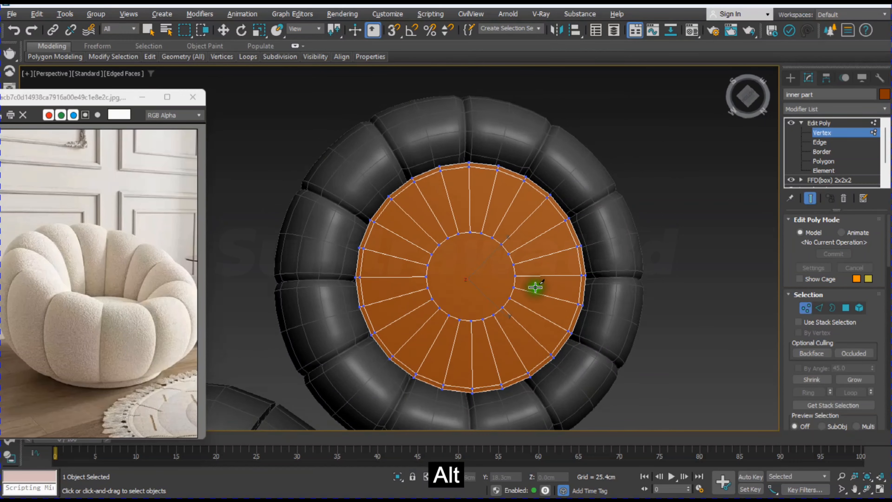
key("alt+w")
key("alt+w")
middle_click_drag(567, 365, 455, 309, "alt")
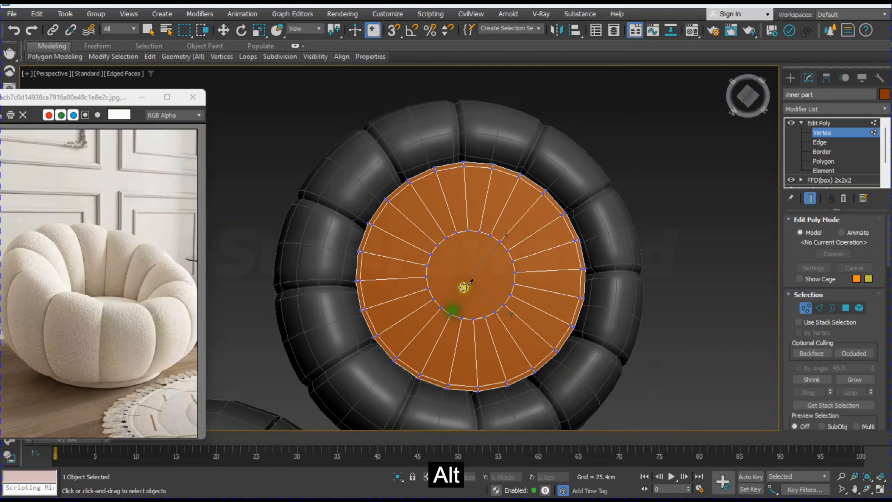
scroll(424, 259, "up", 4)
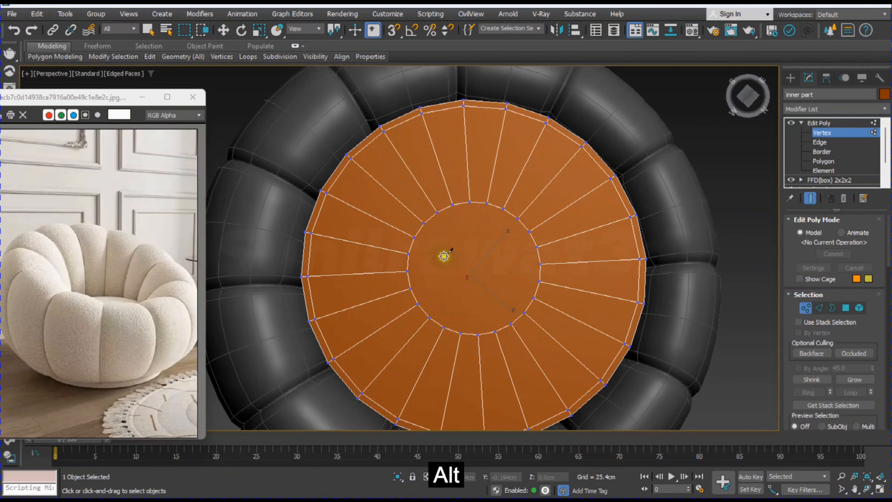
left_click(542, 262)
right_click(542, 262)
left_click(470, 201)
left_click(477, 333)
right_click(486, 323)
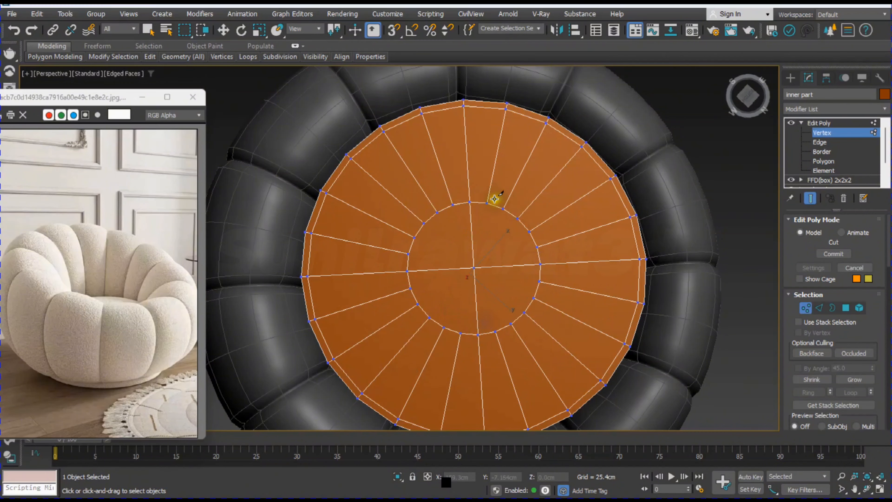
Step: Cut further parallel edges in both directions across the bottom cap to complete a grid, and leave vertex editing
left_click(496, 333)
right_click(488, 315)
left_click(453, 205)
left_click(461, 333)
right_click(464, 325)
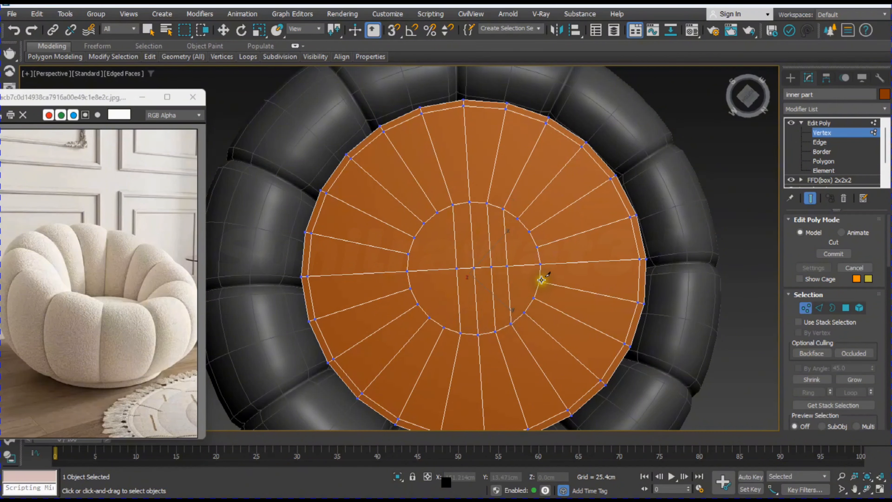
left_click(410, 288)
right_click(417, 303)
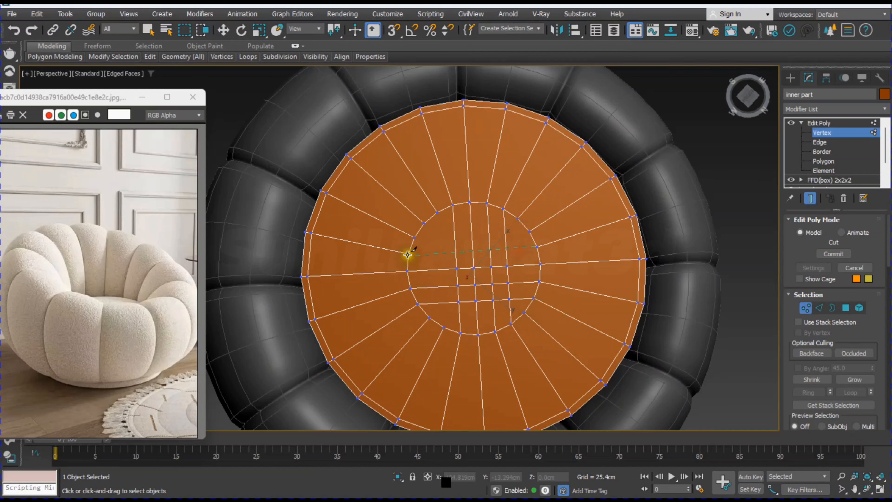
left_click(528, 231)
right_click(435, 213)
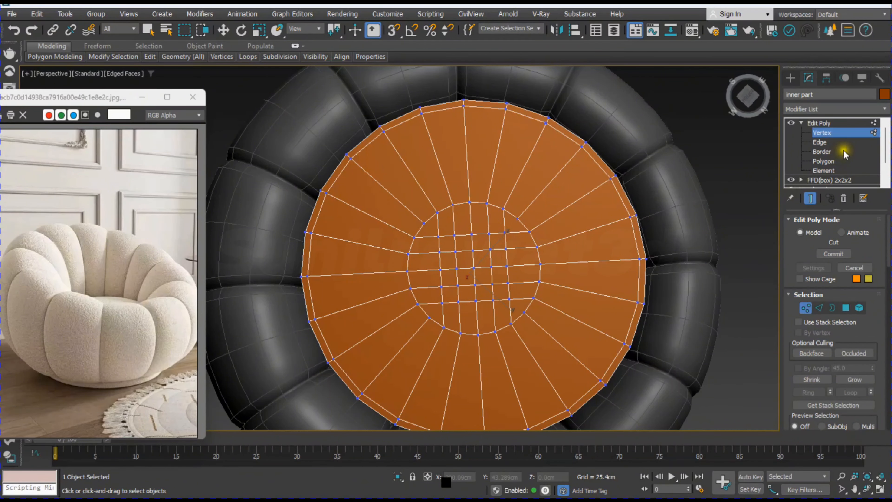
left_click(822, 132)
middle_click_drag(598, 279, 638, 294, "alt")
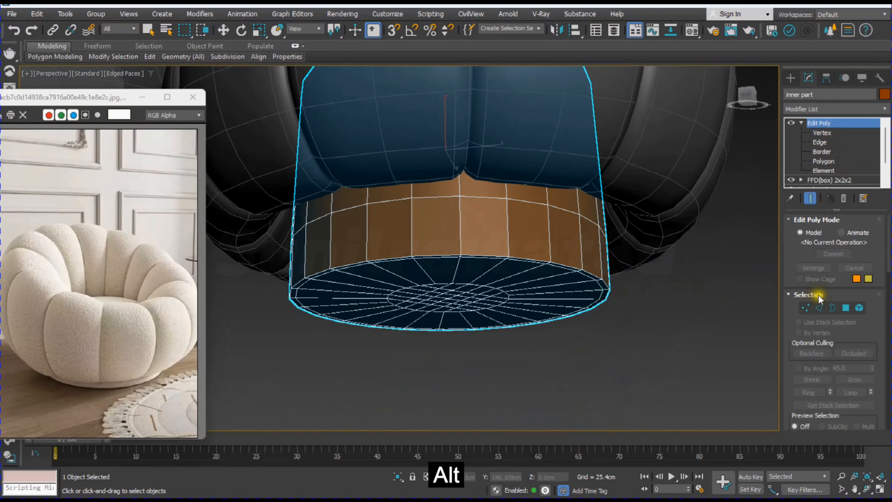
Step: Select the ring of side polygons in the inner part's lowest band, below the chair body
left_click(806, 308)
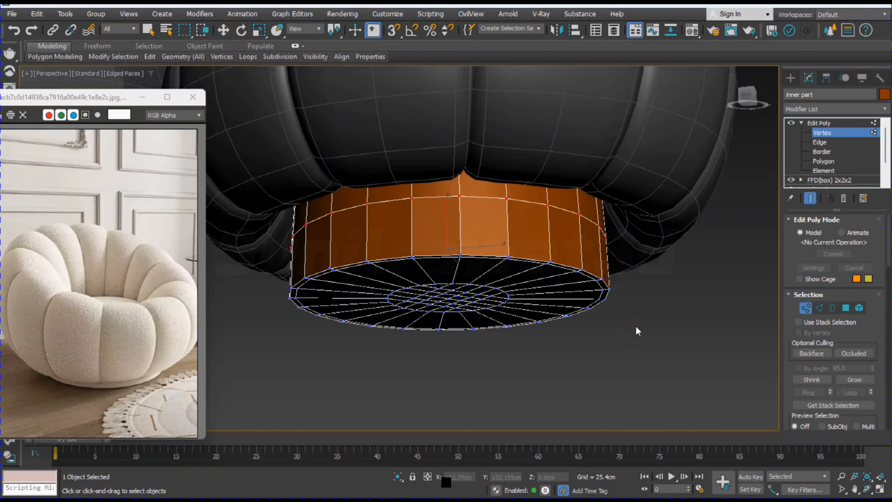
key("alt+w")
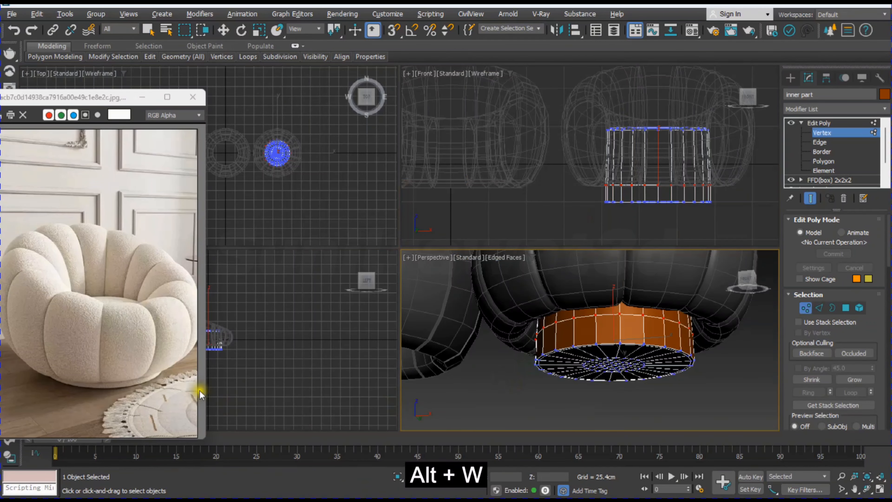
middle_click(642, 194)
key("alt+w")
key("w")
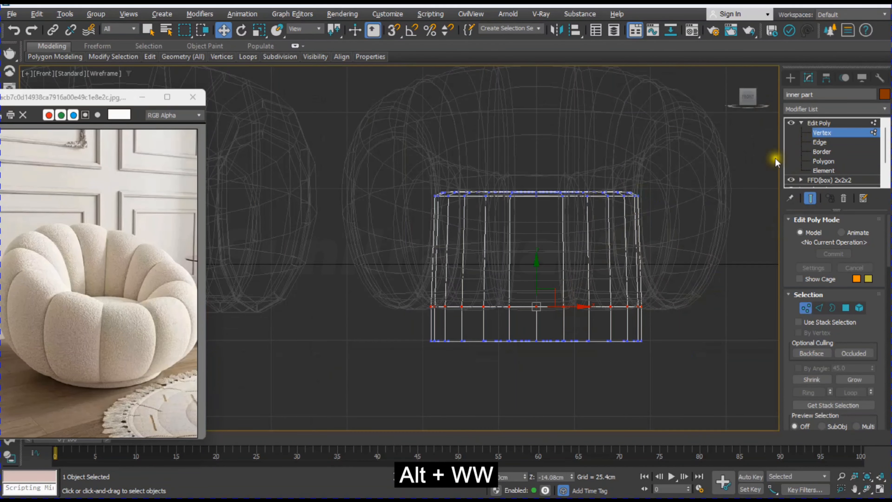
middle_click_drag(518, 329, 507, 311)
left_click(846, 307)
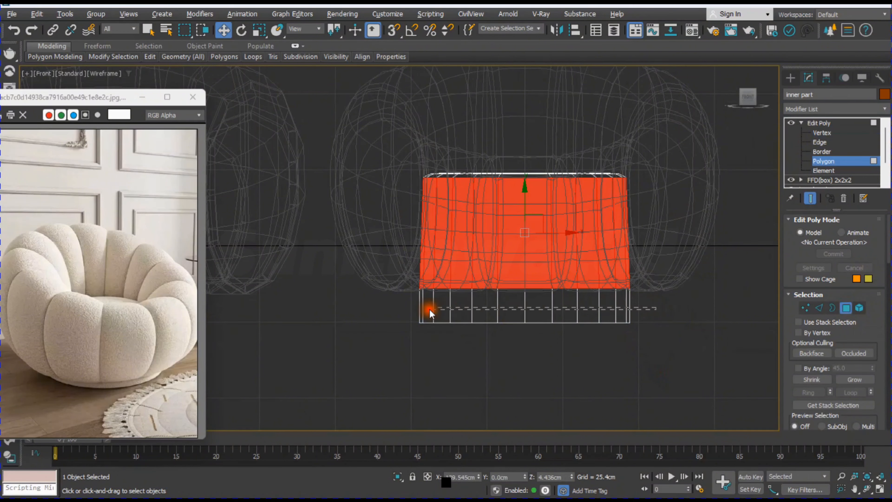
left_click_drag(430, 310, 405, 306)
key("alt+w")
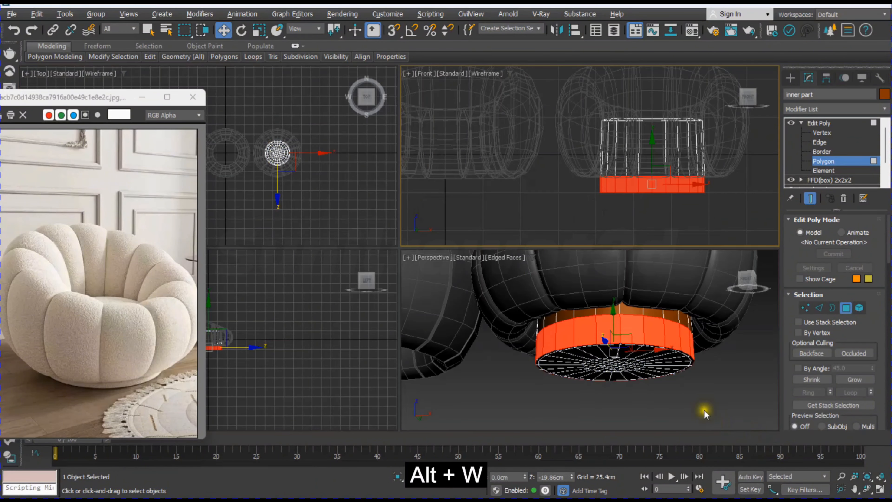
middle_click(704, 407)
key("alt+w")
scroll(786, 352, "down", 4)
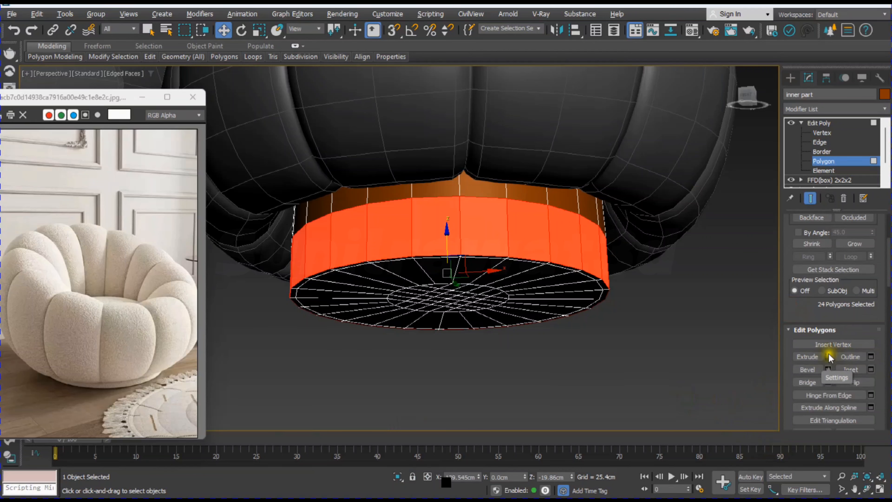
Step: Extrude the lower polygon band outward by Local Normals, first by 8.974 cm and again by about 1.86 cm
left_click(828, 356)
left_click(414, 254)
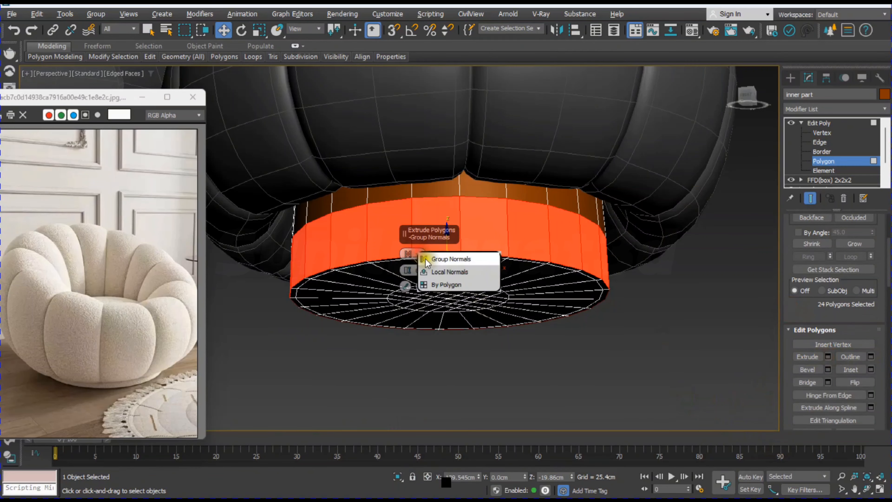
left_click(448, 273)
left_click_drag(408, 271, 408, 251)
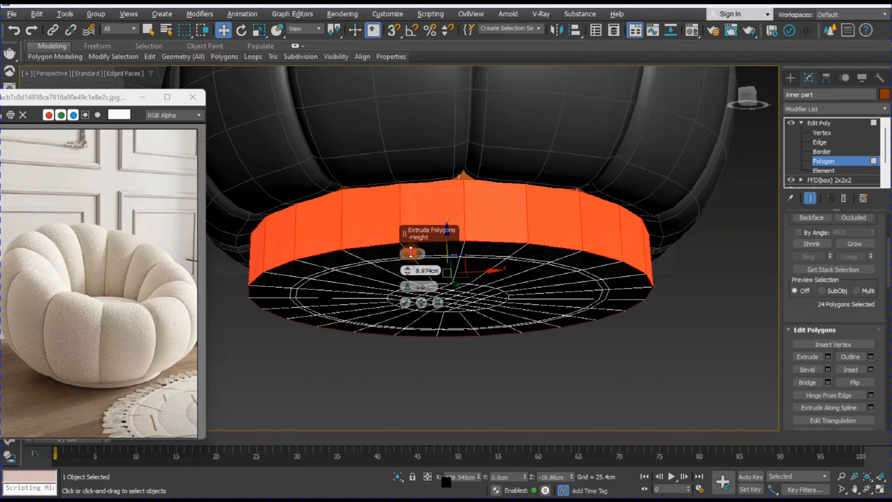
left_click(422, 303)
left_click_drag(407, 270, 414, 286)
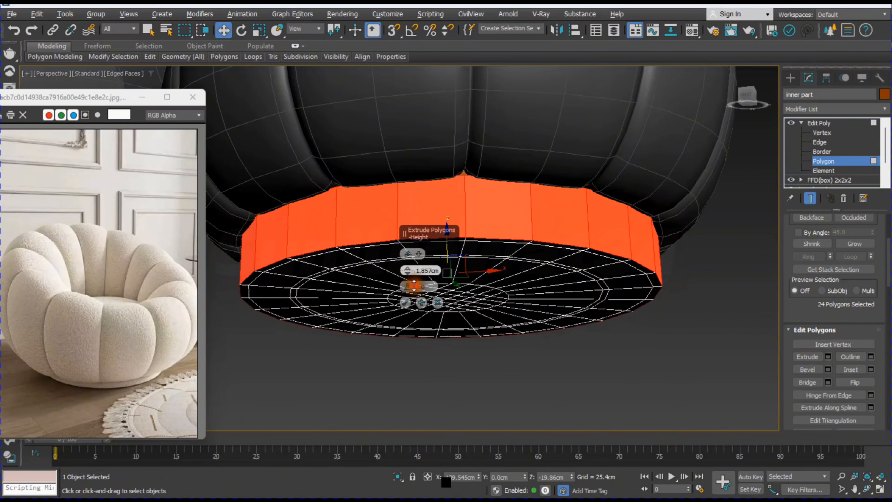
left_click(405, 302)
Step: Add an OpenSubdiv modifier to the inner part, deselect it and display the chair without edges
middle_click_drag(668, 343, 641, 342, "alt")
middle_click_drag(685, 375, 679, 352, "alt")
left_click(833, 109)
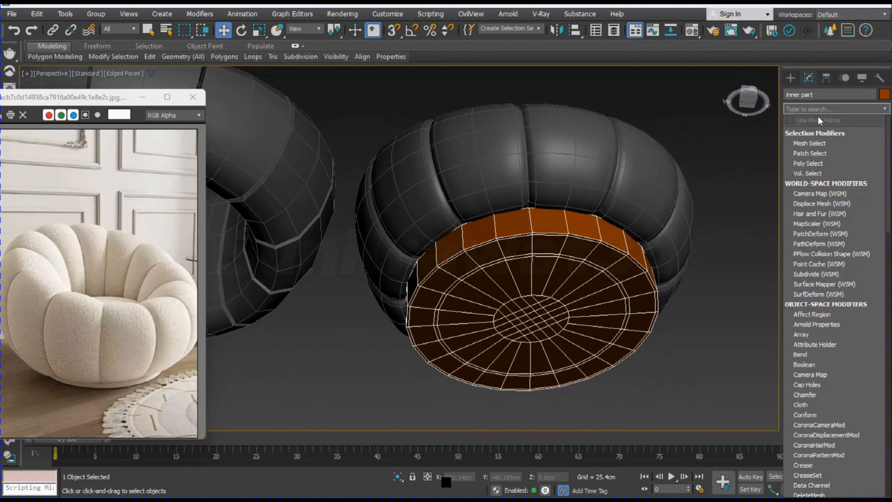
left_click(810, 131)
left_click(691, 357)
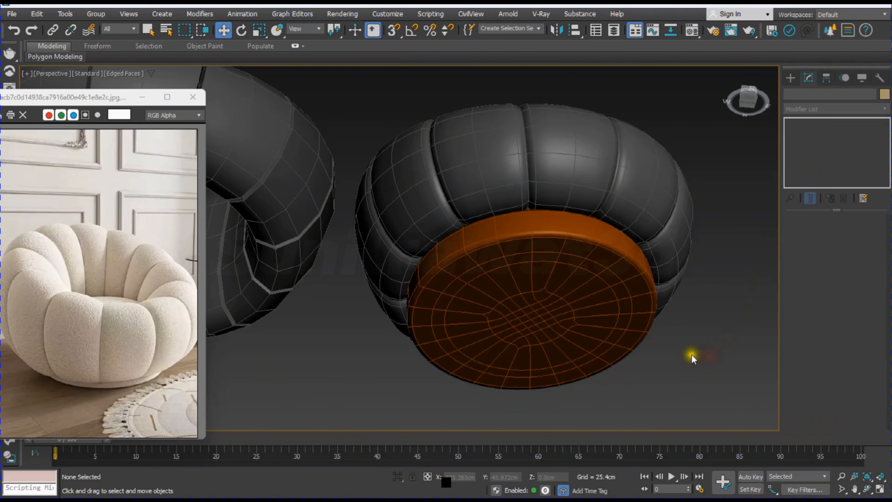
key("F4")
scroll(602, 347, "down", 5)
mouse_move(602, 347)
middle_mouse_down("alt")
mouse_move(624, 383)
mouse_move(608, 331)
mouse_move(605, 362)
middle_mouse_up("alt")
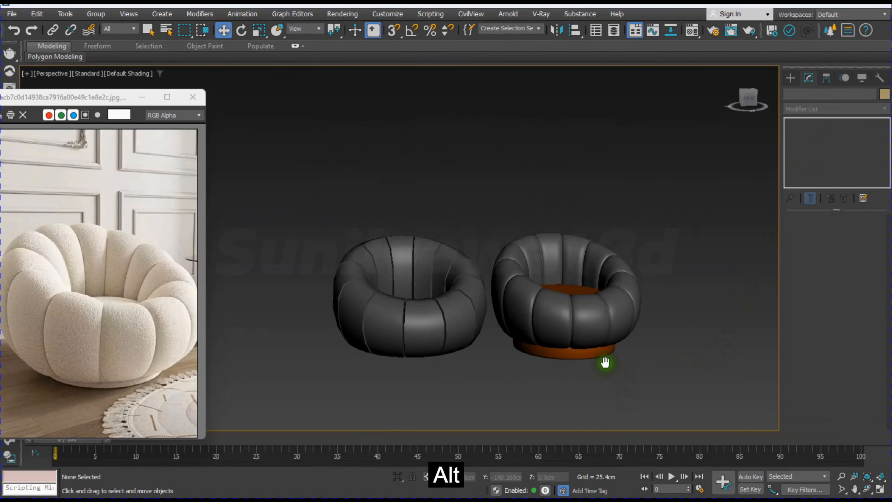
scroll(594, 337, "up", 5)
Step: Switch off the inner part's OpenSubdiv and raise its bottom vertices to about Z -20.94 cm to thin the base
left_click(591, 328)
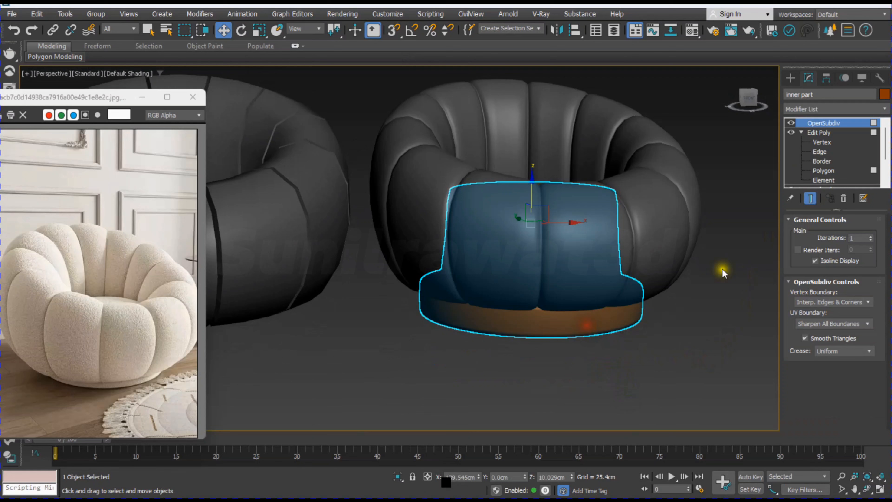
left_click(792, 122)
left_click(822, 142)
key("alt+w")
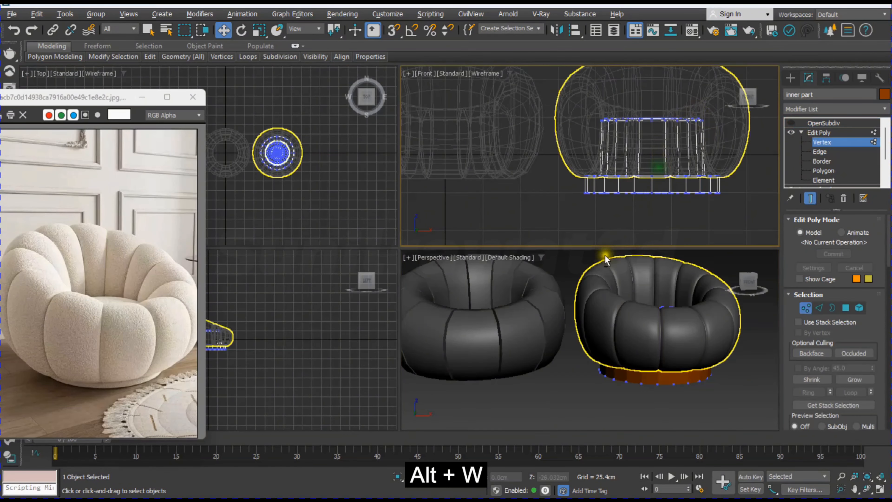
key("alt+w")
left_click_drag(339, 293, 648, 353)
key("w")
left_click_drag(508, 256, 504, 243)
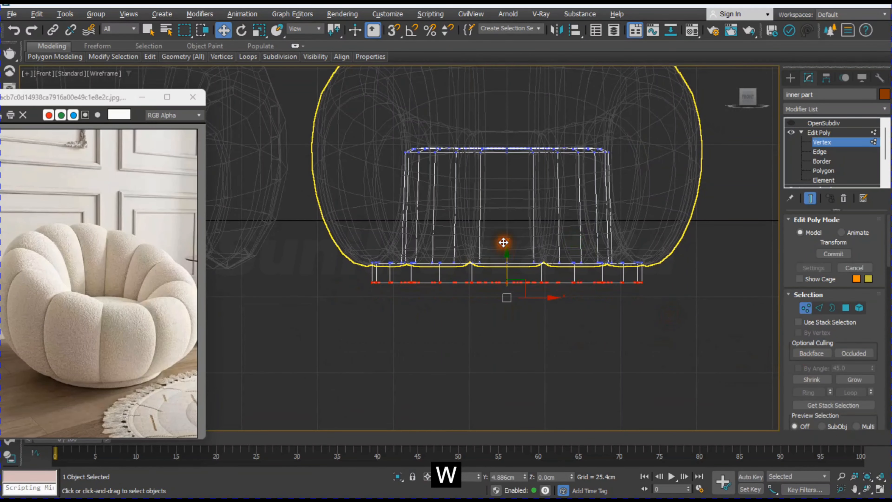
Step: Connect the inner part's vertical side edges above the base with 2 segments
scroll(435, 260, "up", 4)
key("2")
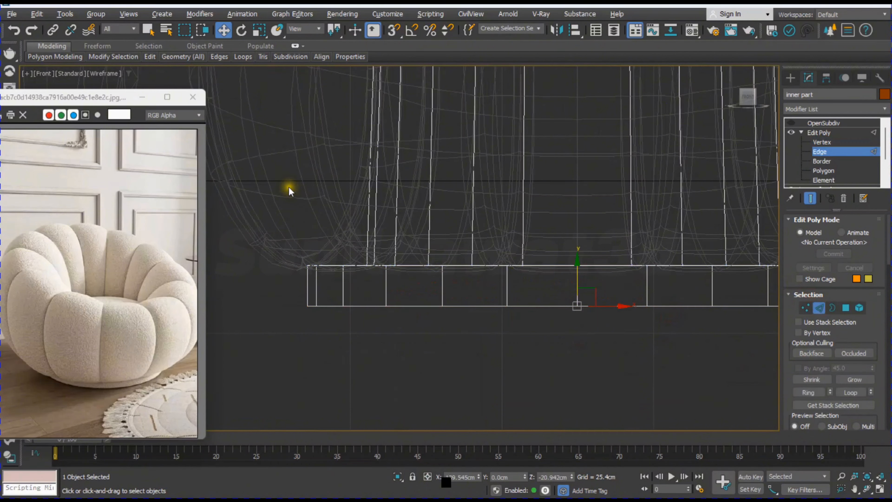
scroll(342, 219, "down", 4)
left_click_drag(299, 193, 682, 200)
right_click(540, 211)
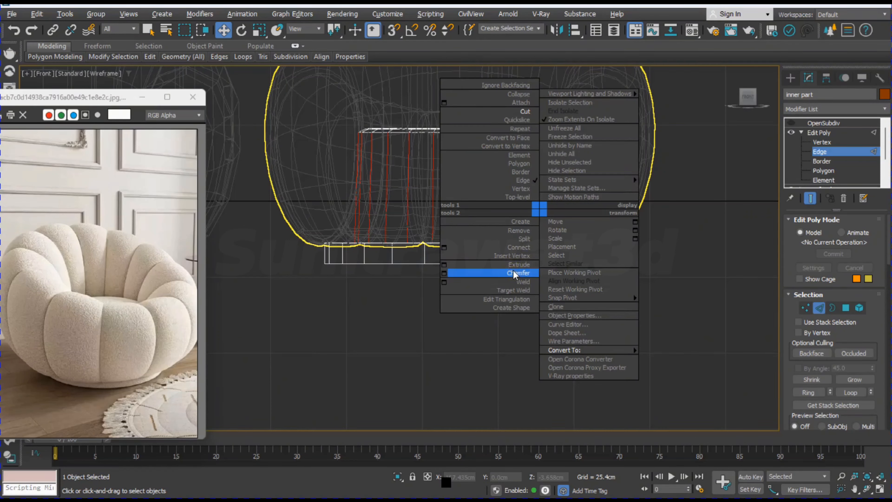
left_click(444, 248)
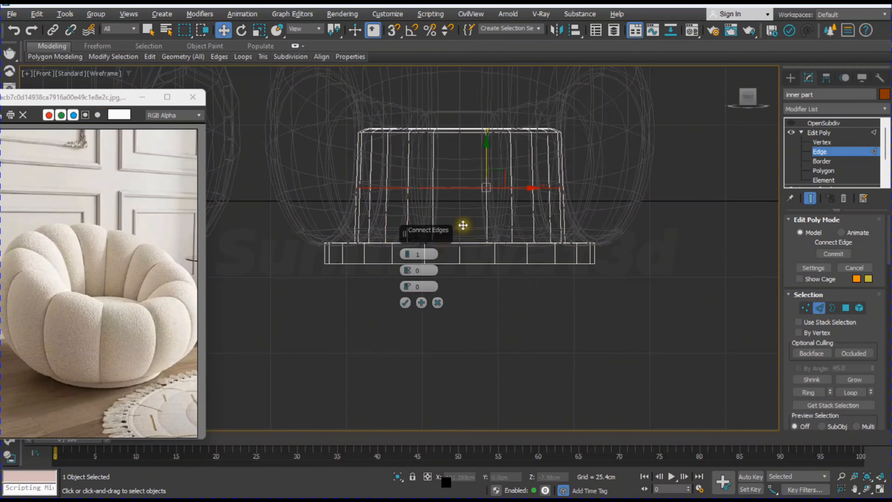
left_click(405, 302)
Step: Move the lower new vertex ring down to just above the base and the upper ring to about Z 22.15 cm beneath the seat rim
left_click(823, 142)
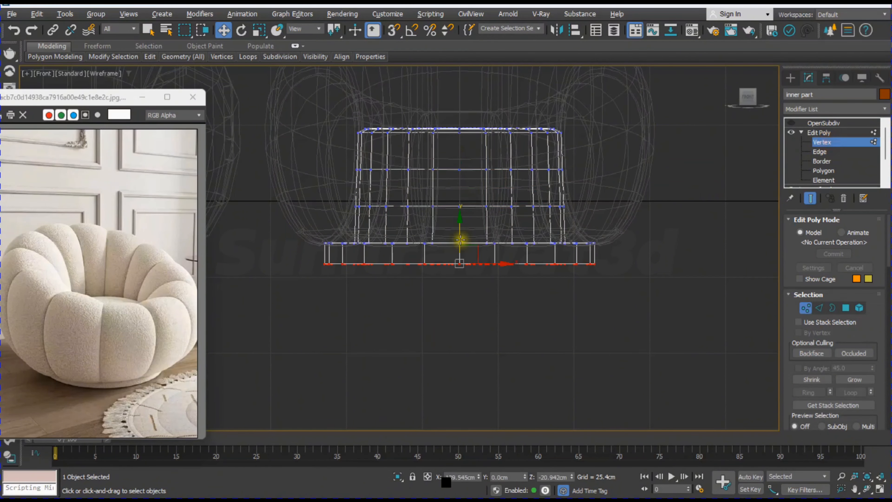
left_click_drag(491, 203, 595, 215)
left_click_drag(460, 168, 463, 203)
left_click_drag(326, 155, 571, 173)
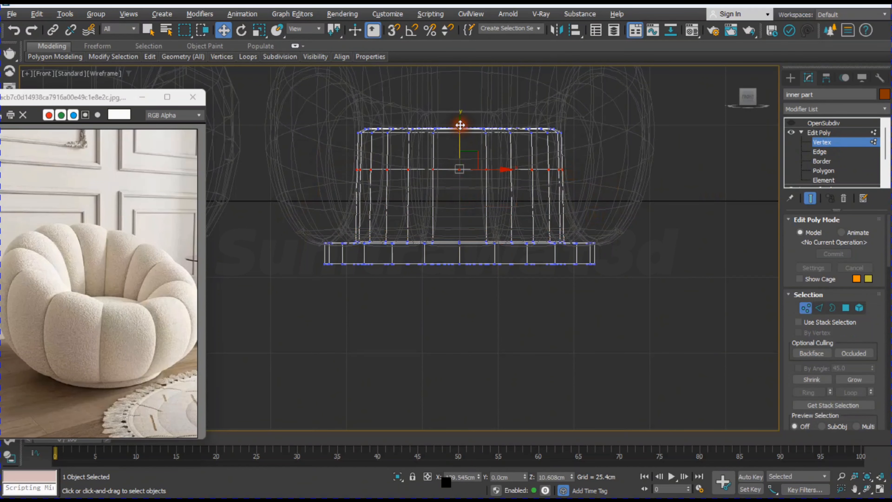
left_click_drag(460, 125, 465, 90)
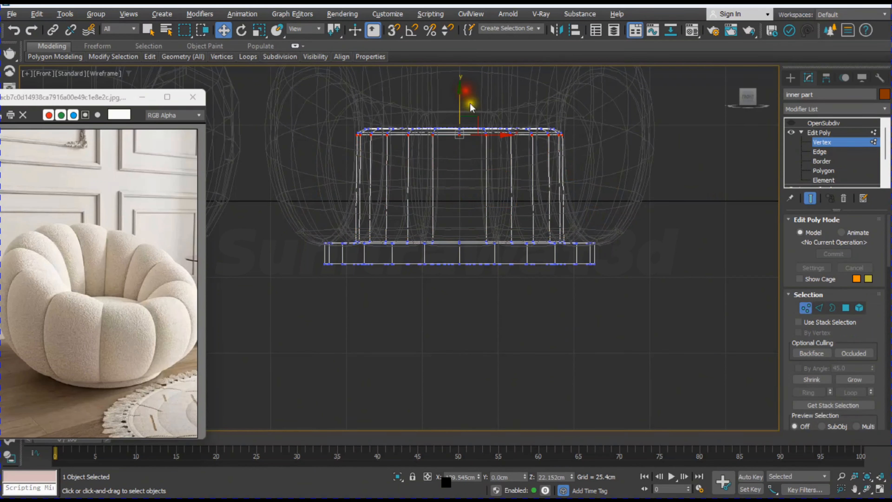
Step: Connect the base band's vertical edges with 2 segments and a pinch of 56, and switch OpenSubdiv back on
left_click(820, 308)
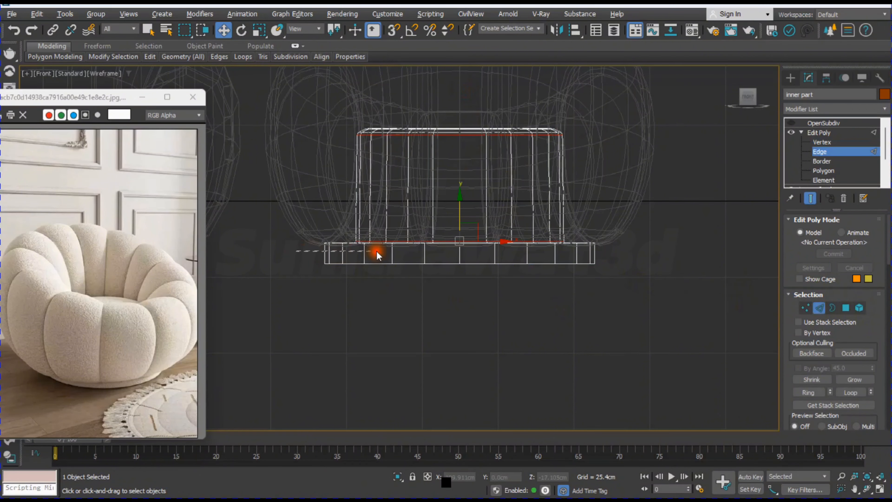
left_click_drag(652, 257, 651, 255)
right_click(569, 246)
left_click(474, 283)
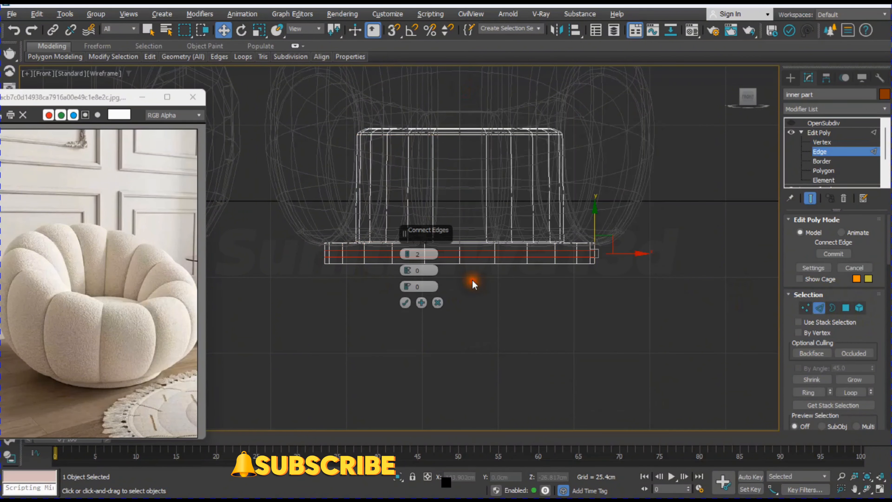
mouse_move(407, 255)
left_mouse_down()
mouse_move(408, 241)
mouse_move(406, 254)
left_mouse_up()
left_click_drag(419, 197, 423, 143)
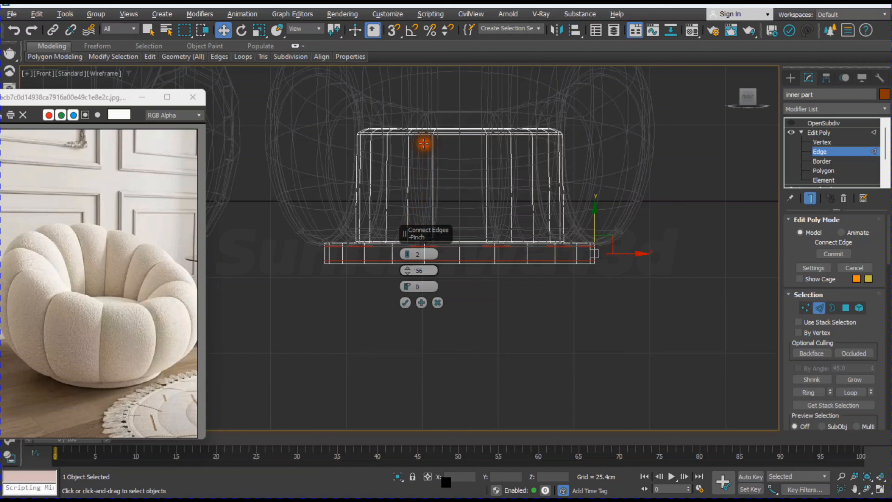
left_click(405, 303)
left_click(795, 124)
left_click(671, 326)
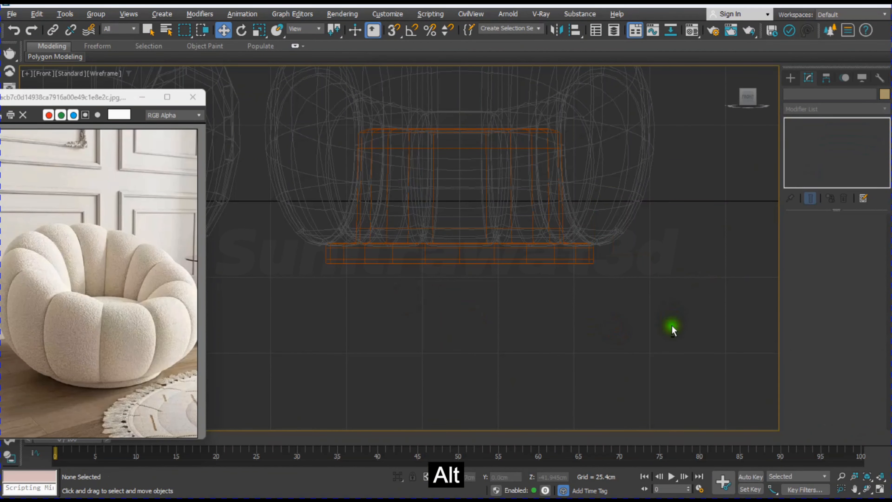
Step: Show edged faces in the perspective view and switch off OpenSubdiv on the inner part
key("alt+w")
mouse_move(673, 335)
middle_mouse_down("alt")
mouse_move(605, 280)
mouse_move(635, 343)
mouse_move(604, 343)
mouse_move(605, 301)
mouse_move(549, 231)
mouse_move(546, 261)
middle_mouse_up("alt")
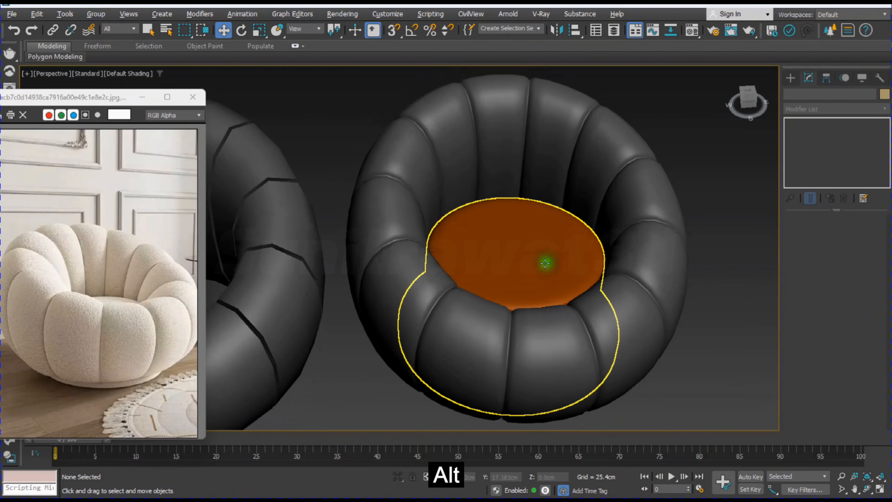
scroll(548, 268, "up", 3)
left_click(549, 269)
key("F4")
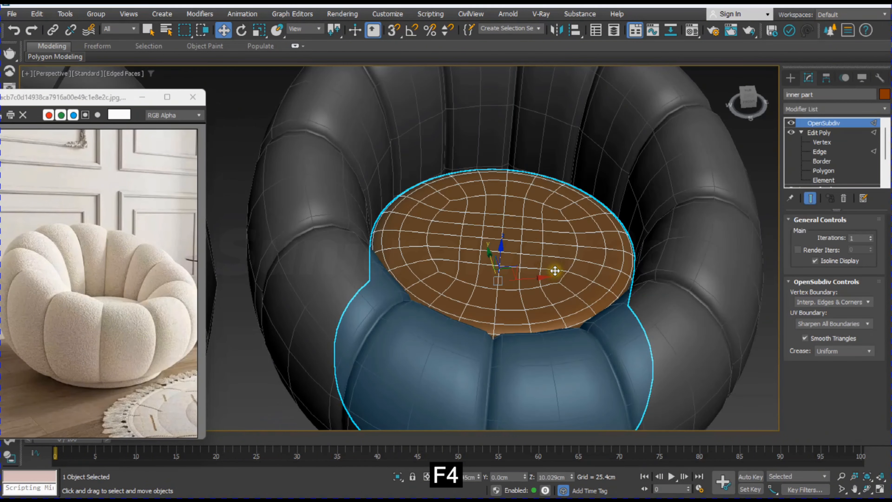
left_click(791, 123)
scroll(522, 266, "down", 3)
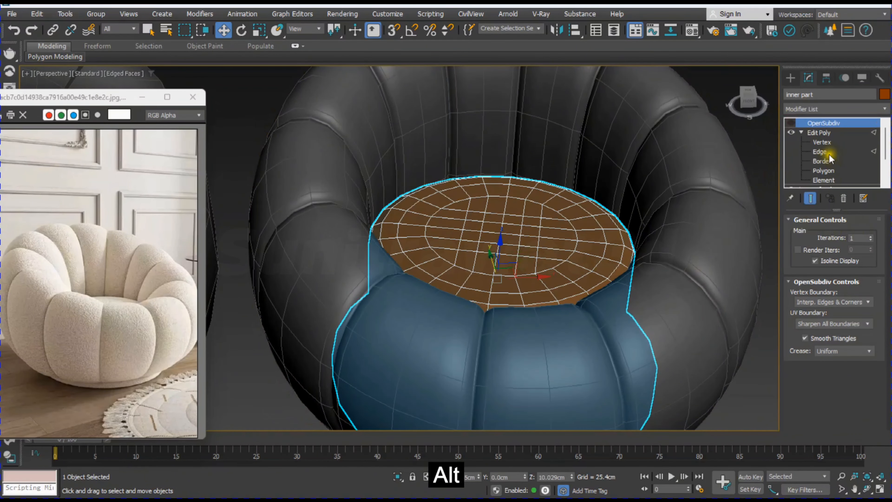
Step: Select only the top seat polygons of the inner part in the front view, leaving out the sides and base
left_click(824, 171)
key("alt+w")
middle_click(639, 152)
key("alt+w")
middle_click_drag(584, 250, 578, 324)
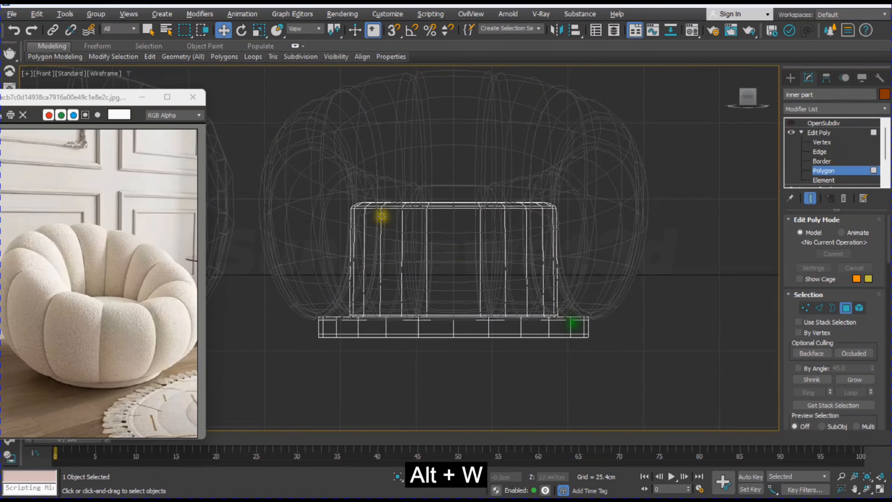
left_click_drag(277, 146, 647, 222)
left_click_drag(687, 401, 232, 215, "alt")
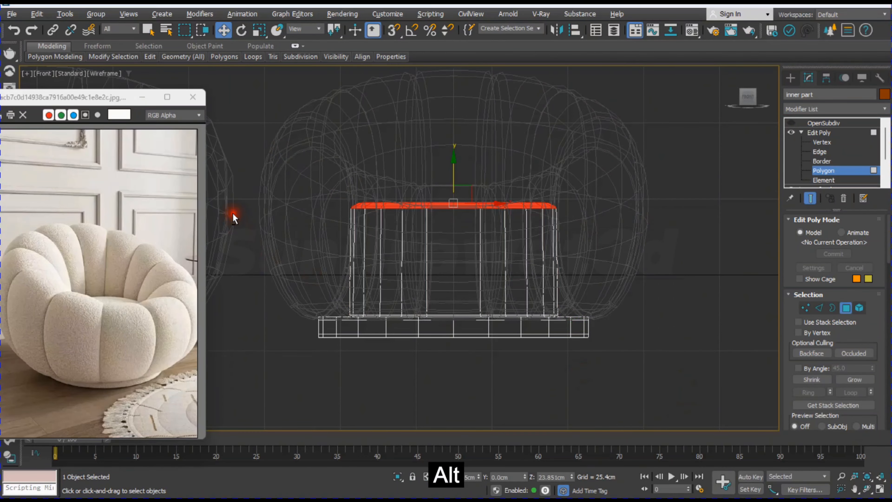
Step: Add a Push modifier of 6.604 cm to the selected seat polygons and switch OpenSubdiv back on
key("alt+w")
middle_click(709, 259)
key("alt+w")
left_click(832, 108)
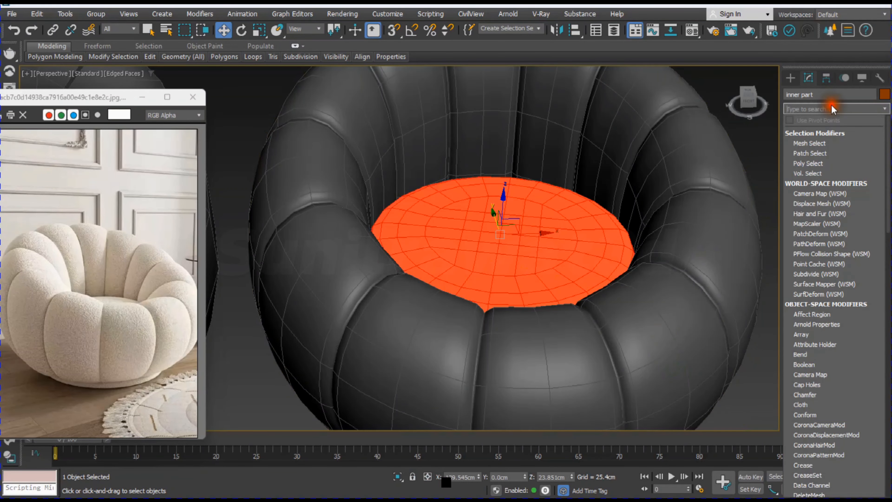
type("pu")
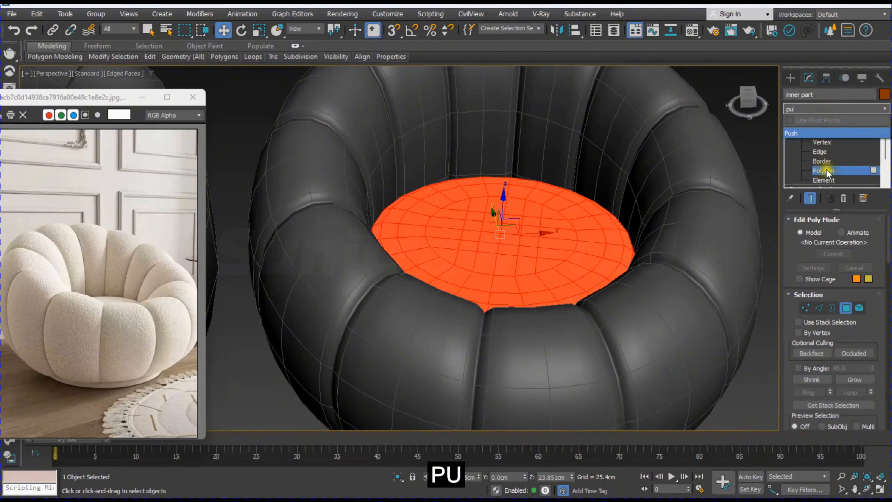
key("Return")
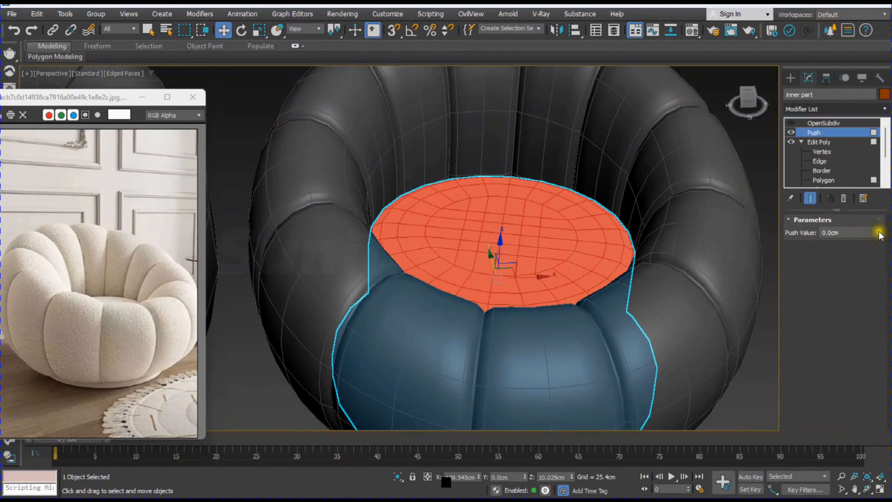
left_click_drag(880, 235, 882, 217)
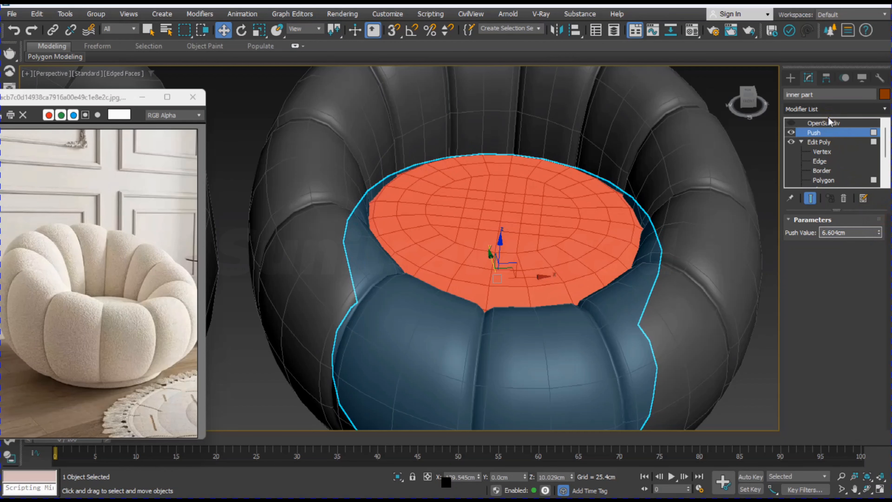
left_click(811, 123)
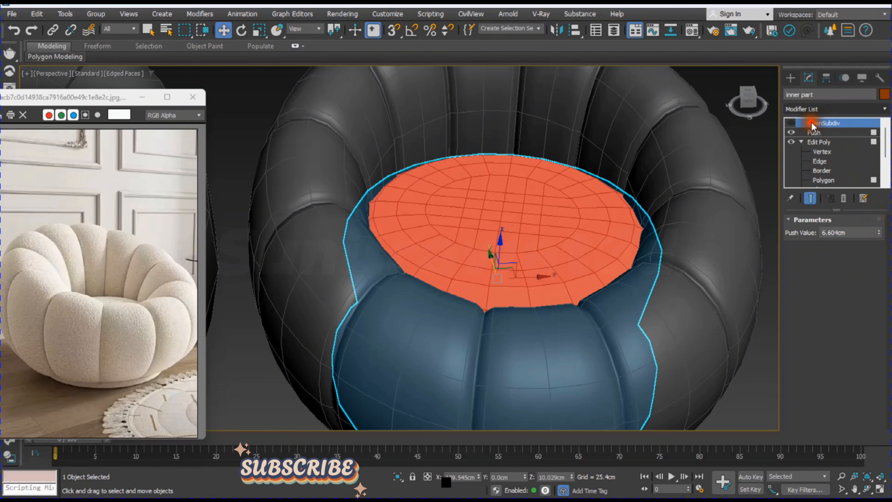
Step: Hide the edged faces and change the inner part's object color to dark grey like the armchair body
left_click(737, 384)
key("F4")
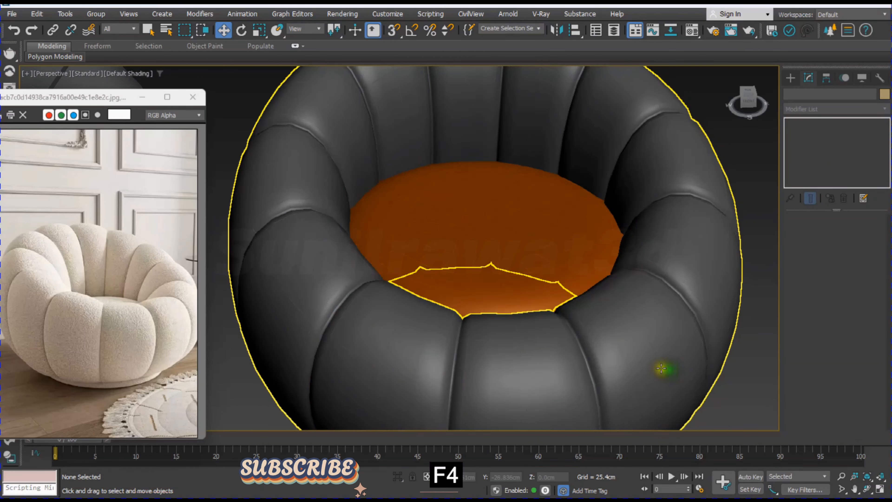
scroll(661, 368, "down", 3)
middle_click_drag(618, 351, 624, 314, "alt")
left_click(539, 225)
left_click(884, 94)
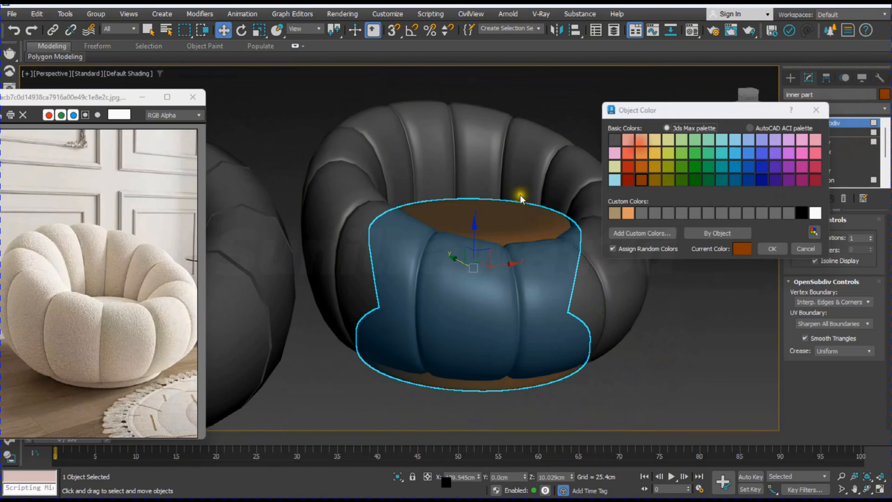
left_click(770, 249)
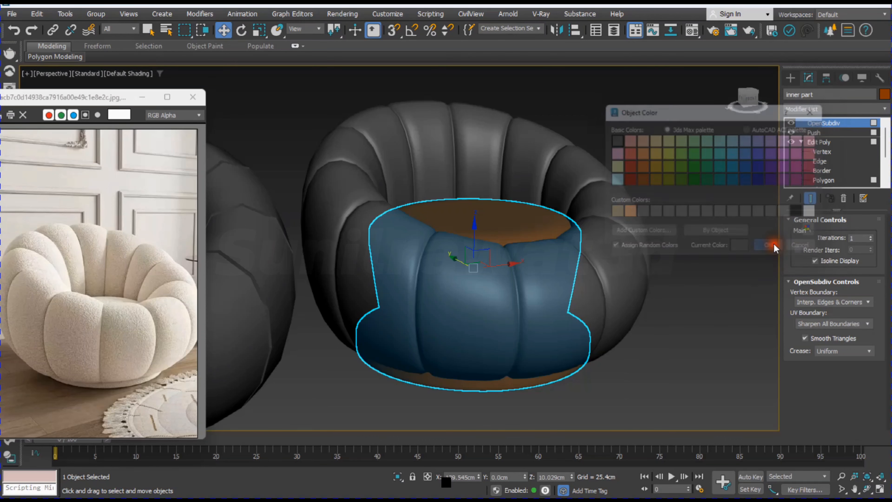
Step: Lower the inner part by about 2.4 cm inside the armchair body
left_click(706, 295)
middle_click_drag(303, 309, 490, 303, "alt")
left_click(240, 337)
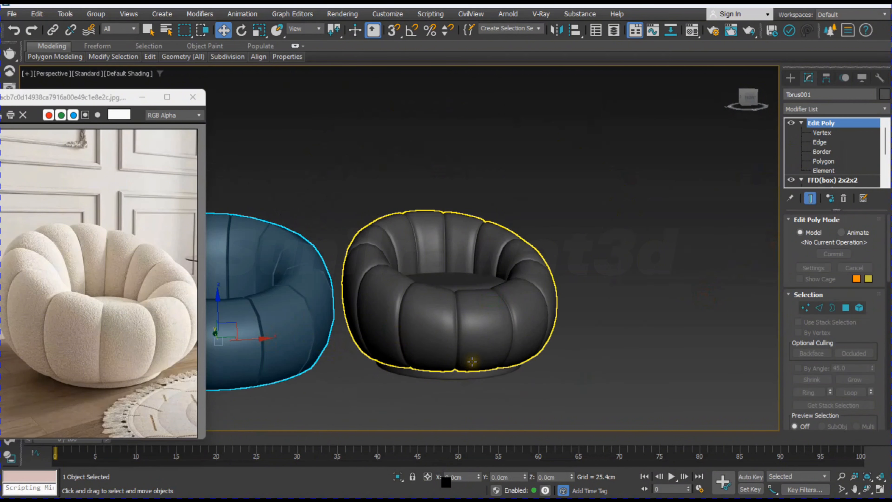
middle_click_drag(477, 368, 485, 390, "alt")
scroll(479, 335, "up", 3)
middle_click_drag(477, 343, 473, 323, "alt")
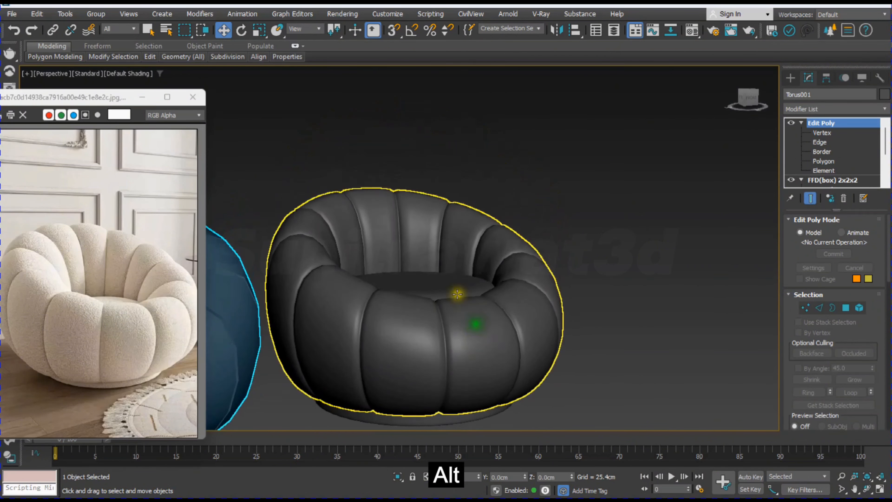
left_click(442, 276)
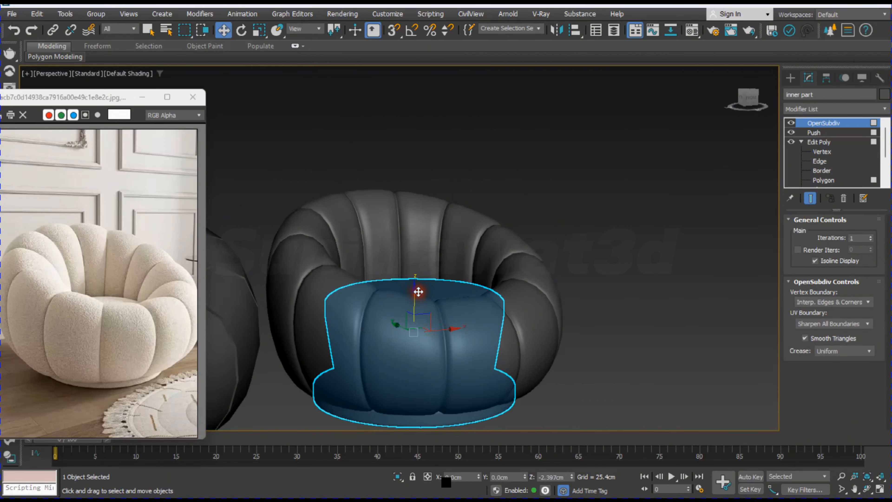
left_click(647, 324)
Step: Delete the spare, unfinished torus chair standing beside the finished armchair
scroll(587, 343, "down", 3)
middle_click_drag(587, 343, 559, 317, "alt")
left_click(397, 341)
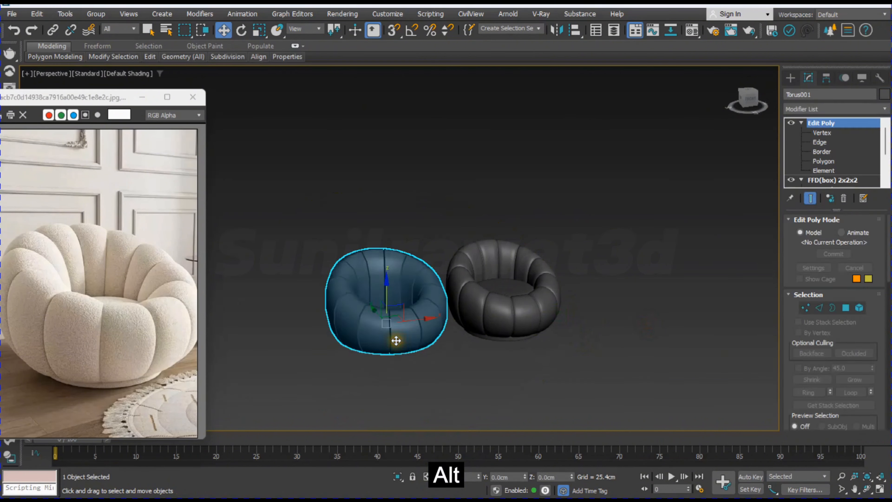
key("Delete")
Step: Reposition the reference image window so the whole picture shows beside the armchair
middle_click_drag(488, 324, 468, 293, "alt")
left_click_drag(116, 97, 175, 70)
middle_click_drag(431, 290, 442, 297)
scroll(444, 211, "up", 3)
scroll(318, 148, "down", 3)
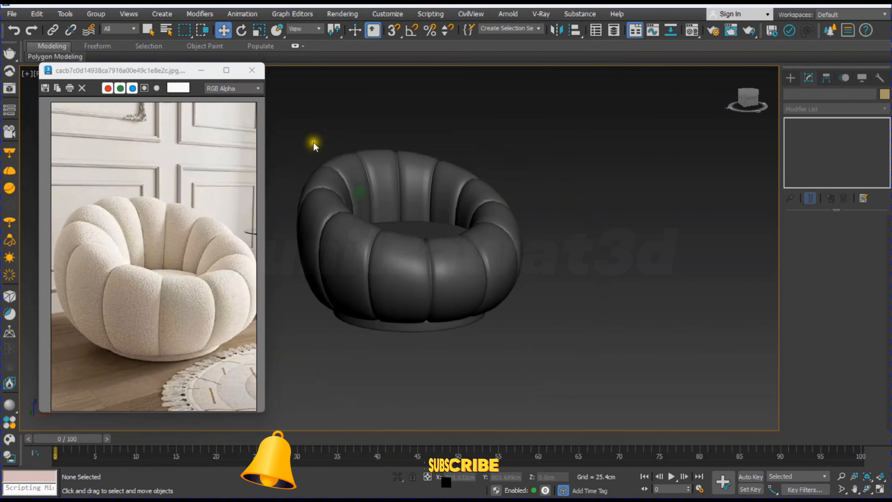
Step: Set the object color of both armchair parts to white
left_click_drag(470, 357, 557, 393)
left_click(886, 94)
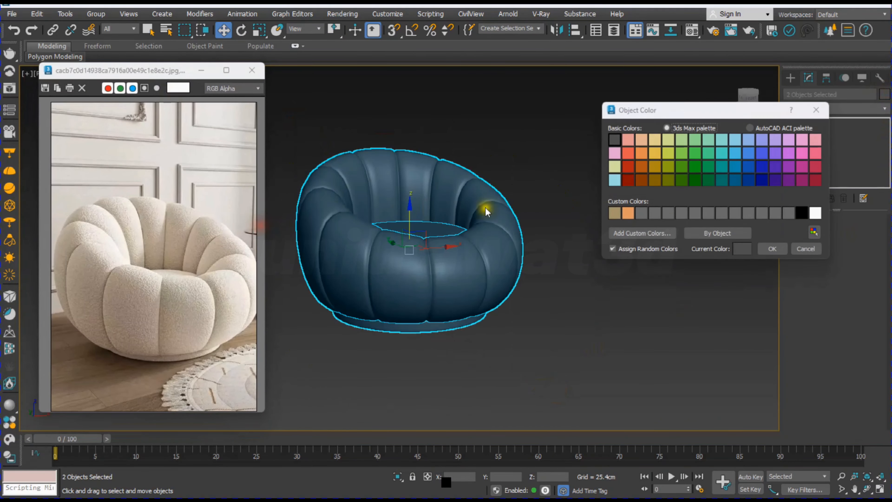
left_click(773, 249)
left_click(554, 361)
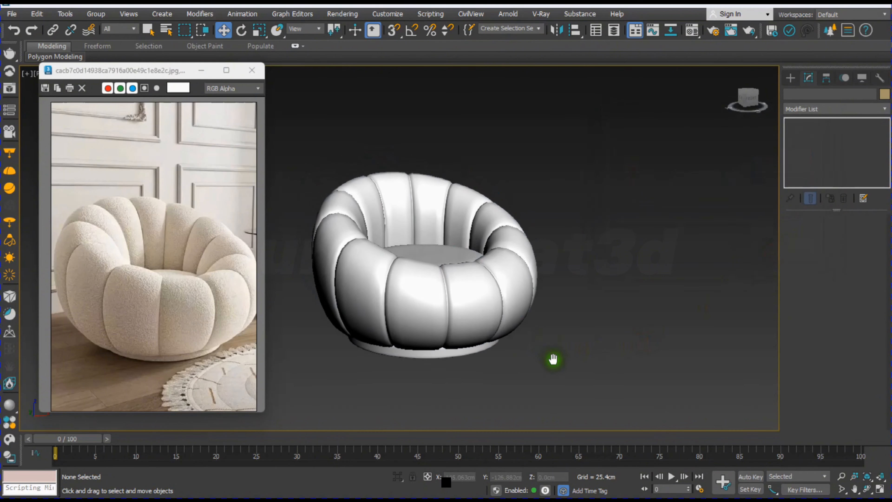
Step: Close the reference image and frame the finished armchair in the perspective view
middle_click_drag(554, 359, 457, 331, "ctrl+alt")
middle_click_drag(534, 333, 528, 333)
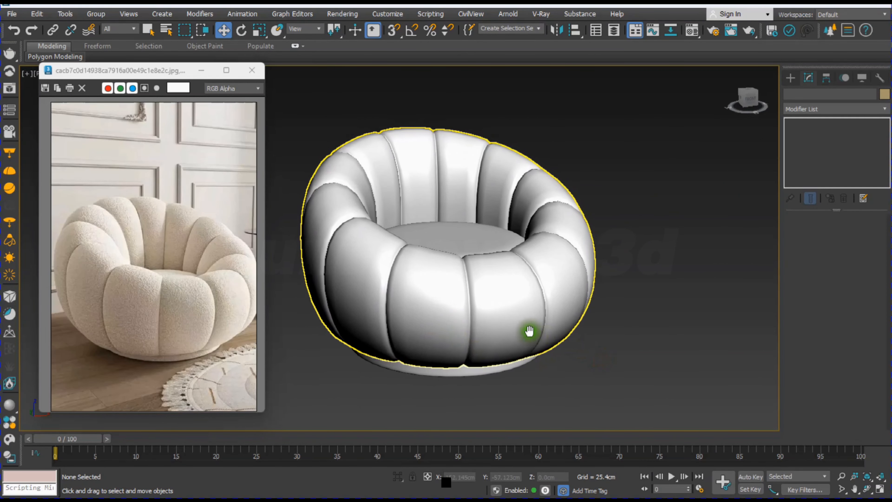
left_click(252, 70)
middle_click_drag(615, 300, 589, 299)
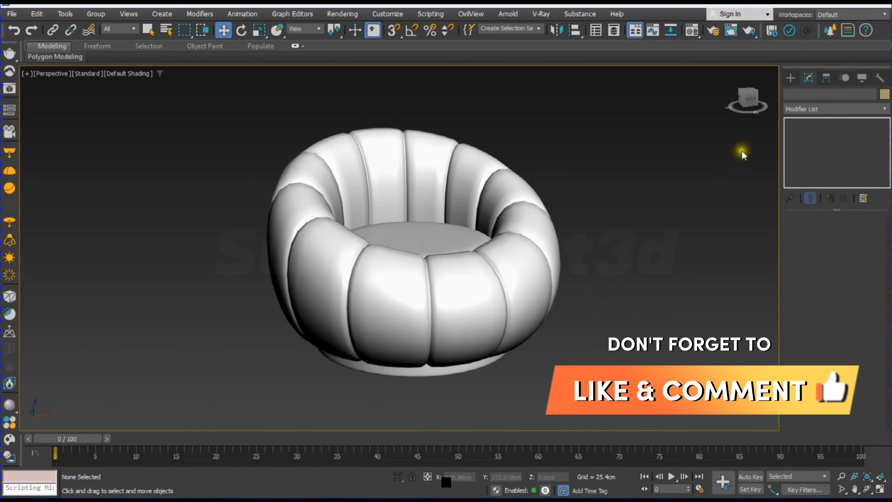